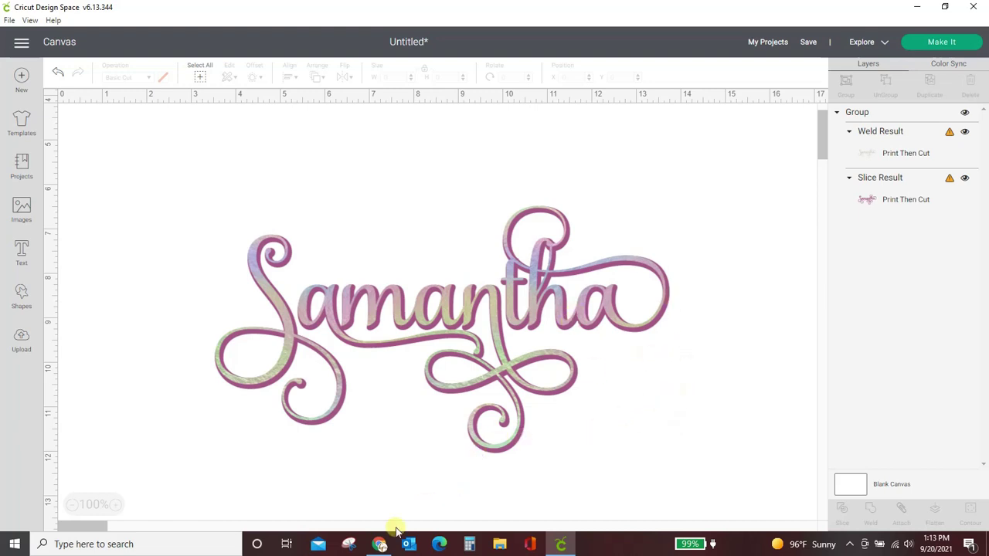
# Step: Bring up the Mighty Deals Samantha Script Font deal and scroll down to the Samantha Craft image
pyautogui.click(379, 544)
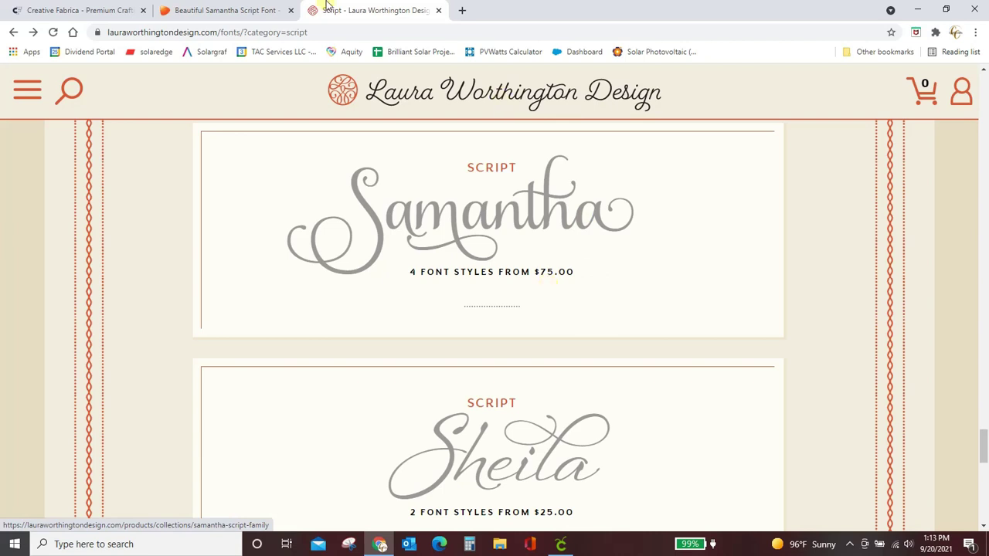
pyautogui.click(239, 10)
pyautogui.scroll(3, 529, 323)
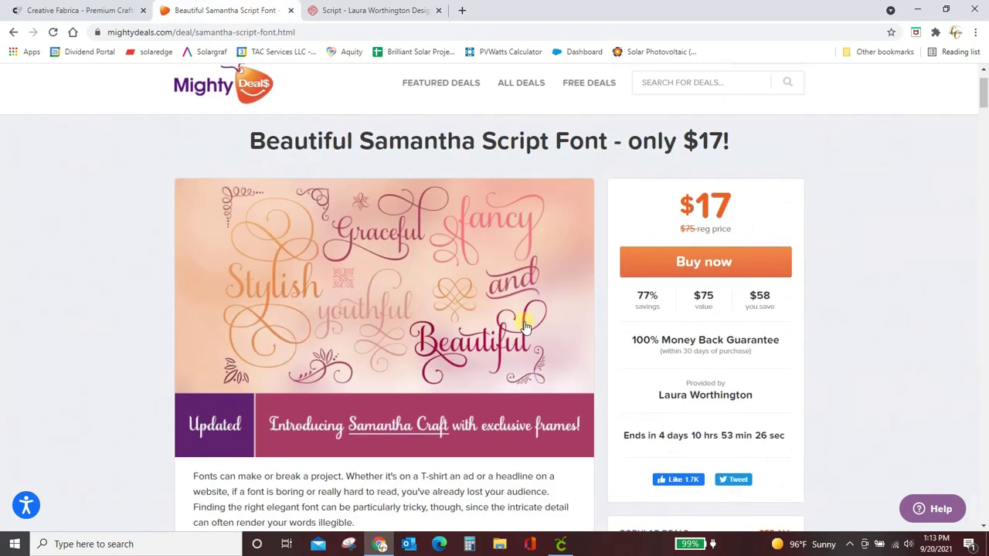
pyautogui.scroll(-1, 917, 276)
pyautogui.scroll(-1, 917, 277)
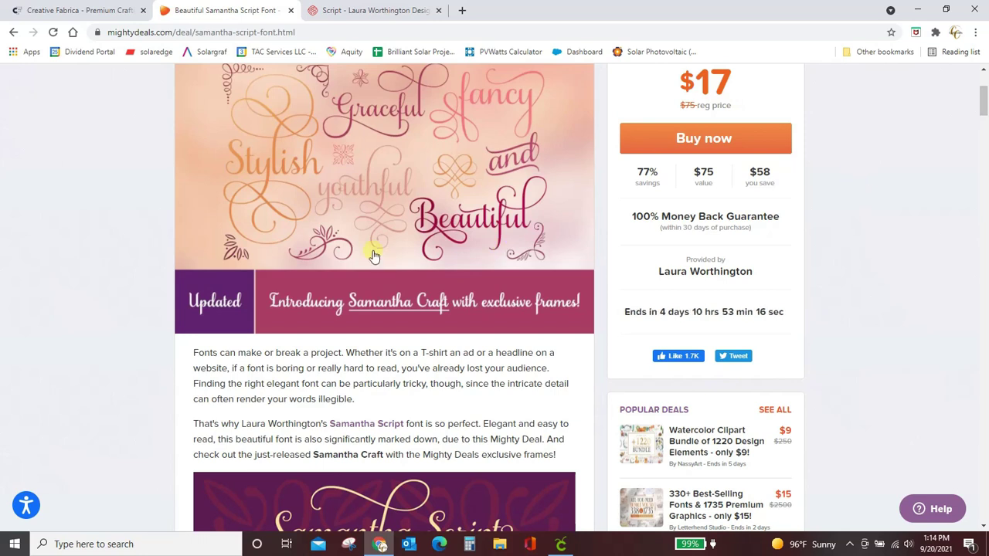
pyautogui.scroll(-1, 372, 251)
pyautogui.scroll(-4, 372, 256)
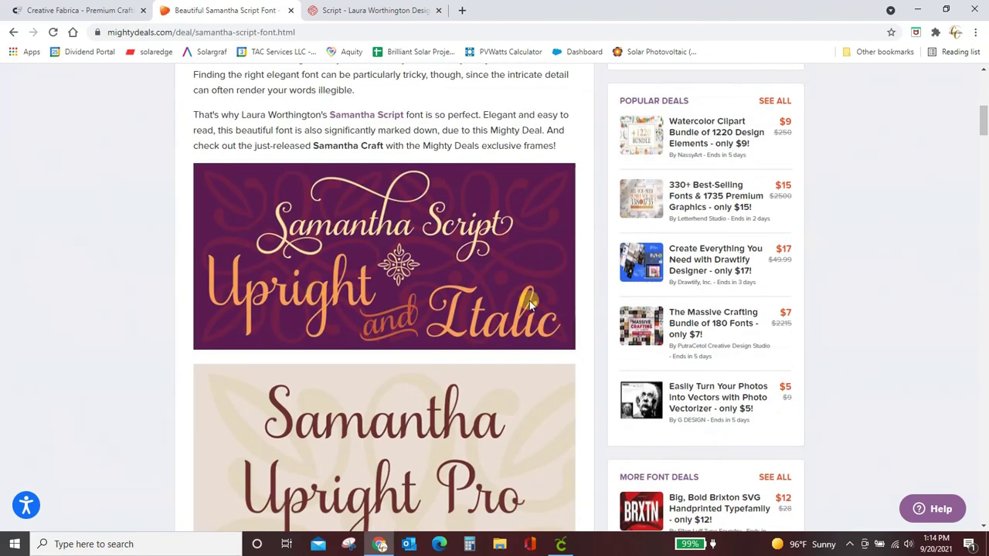
pyautogui.scroll(-6, 510, 302)
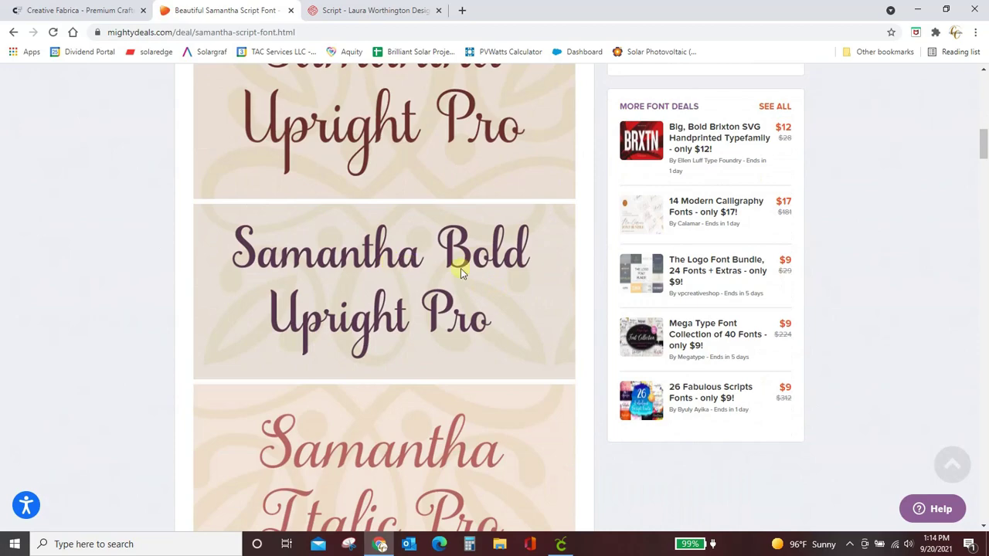
pyautogui.scroll(-13, 461, 269)
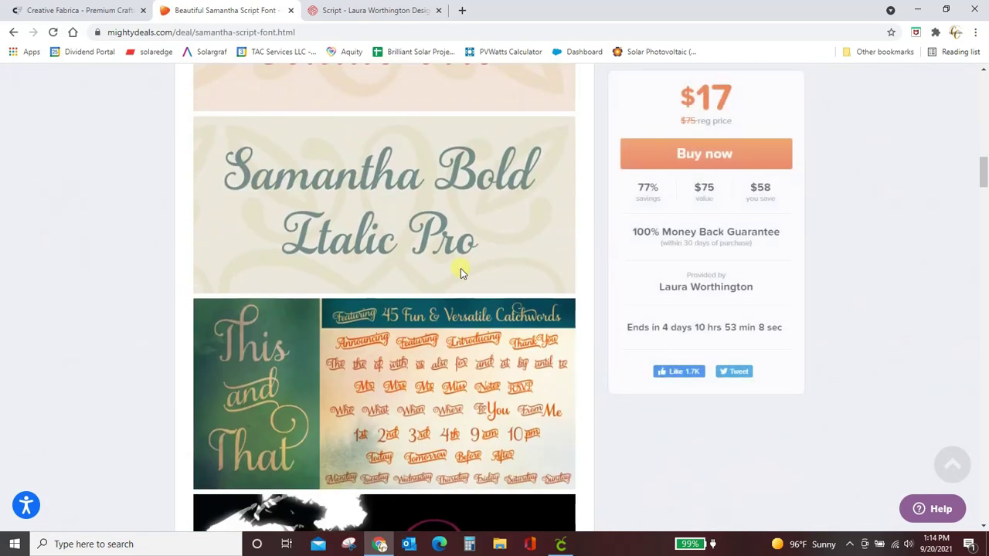
pyautogui.scroll(-20, 460, 270)
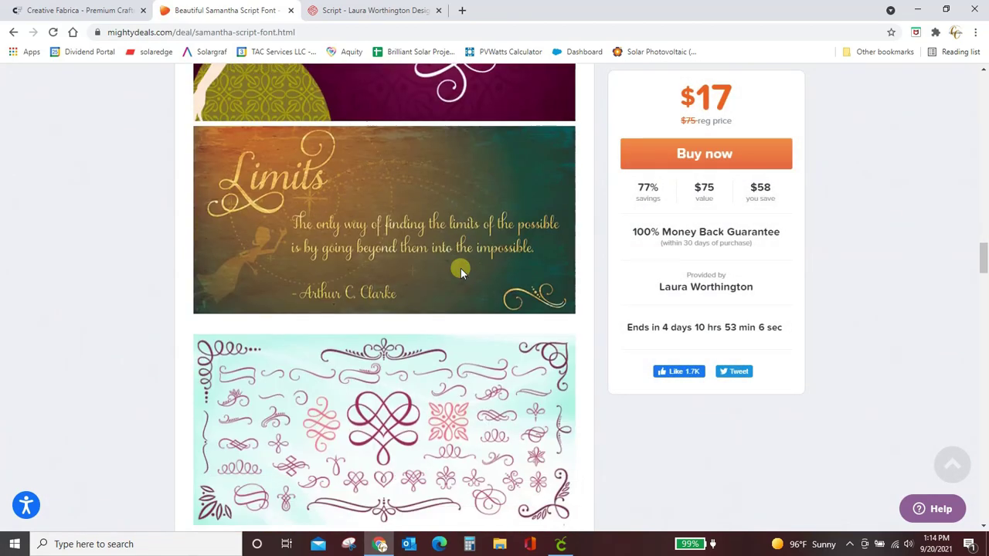
pyautogui.scroll(-5, 461, 268)
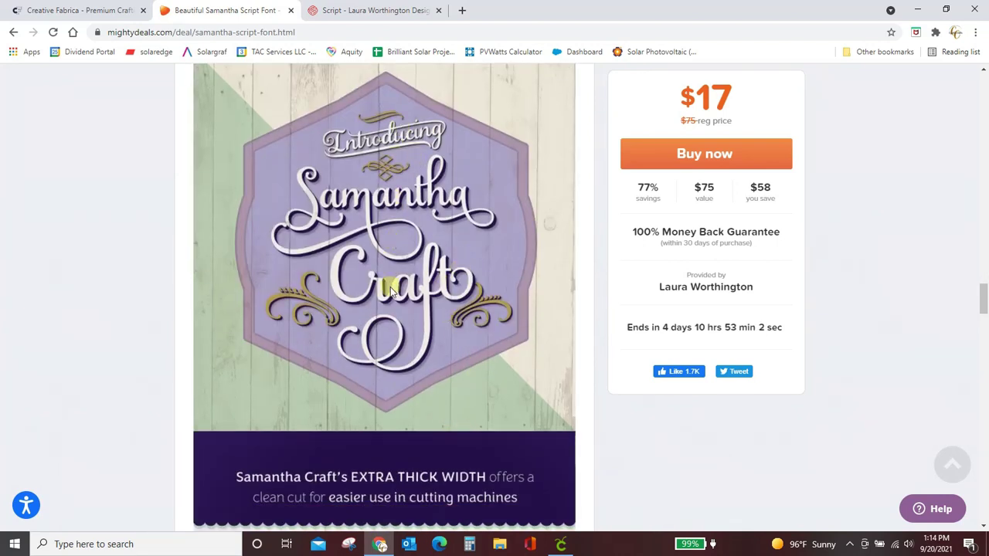
pyautogui.scroll(-1, 391, 290)
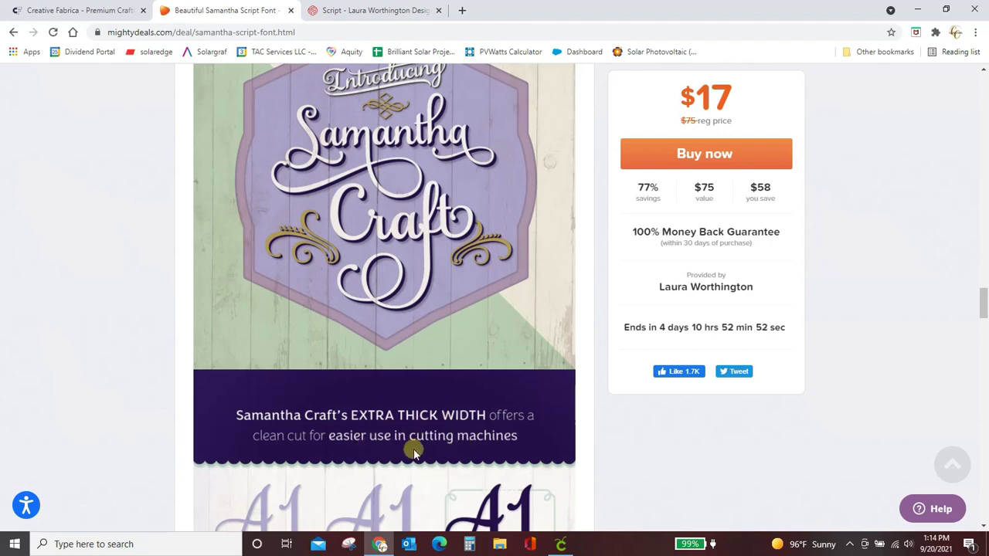
pyautogui.scroll(1, 437, 447)
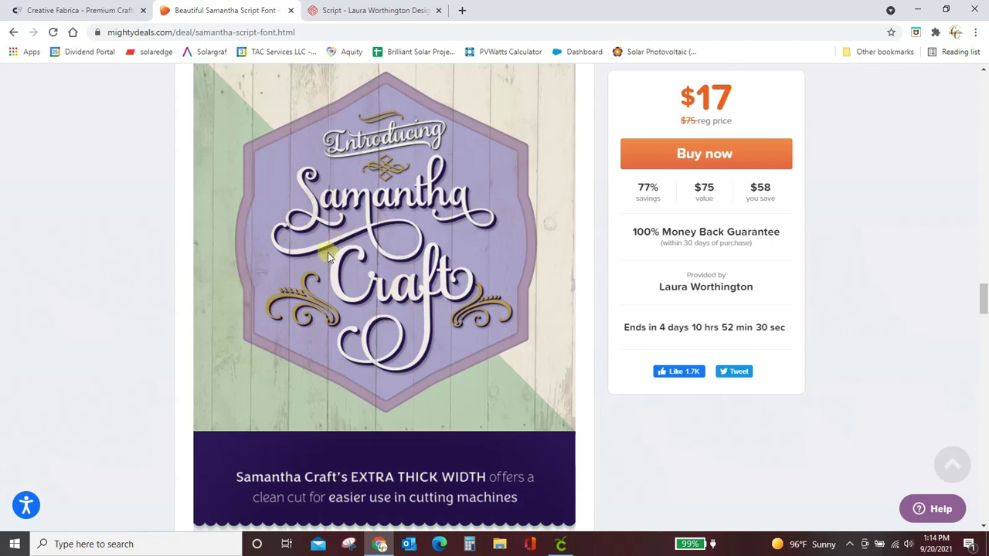
# Step: Add the 'Samantha Craft - $17' option to the cart, then minimize Chrome
pyautogui.click(725, 157)
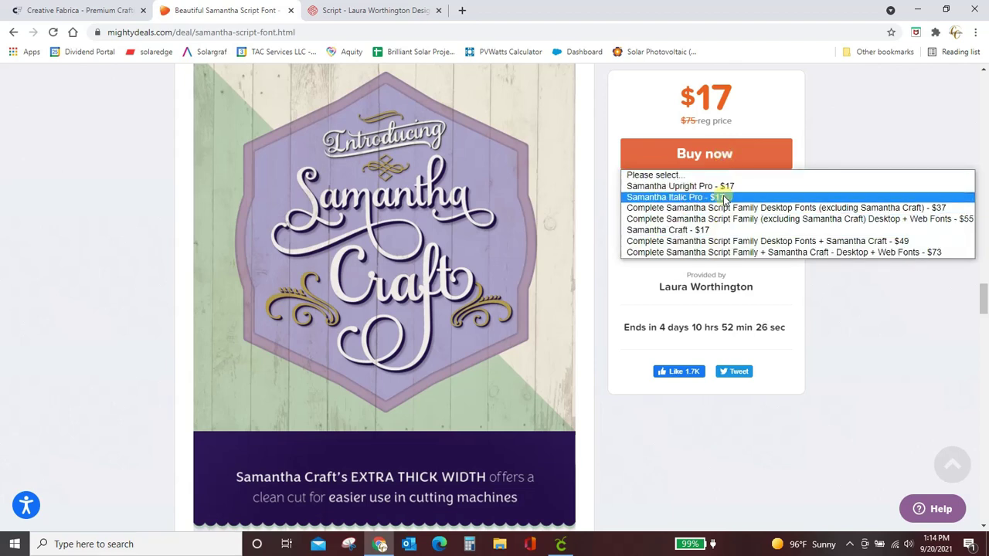
pyautogui.click(703, 231)
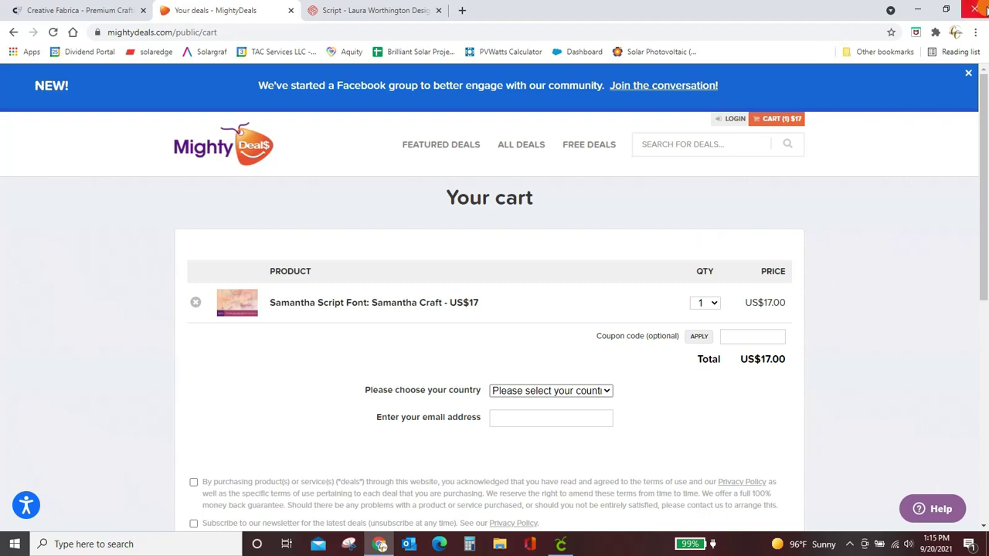
pyautogui.click(919, 9)
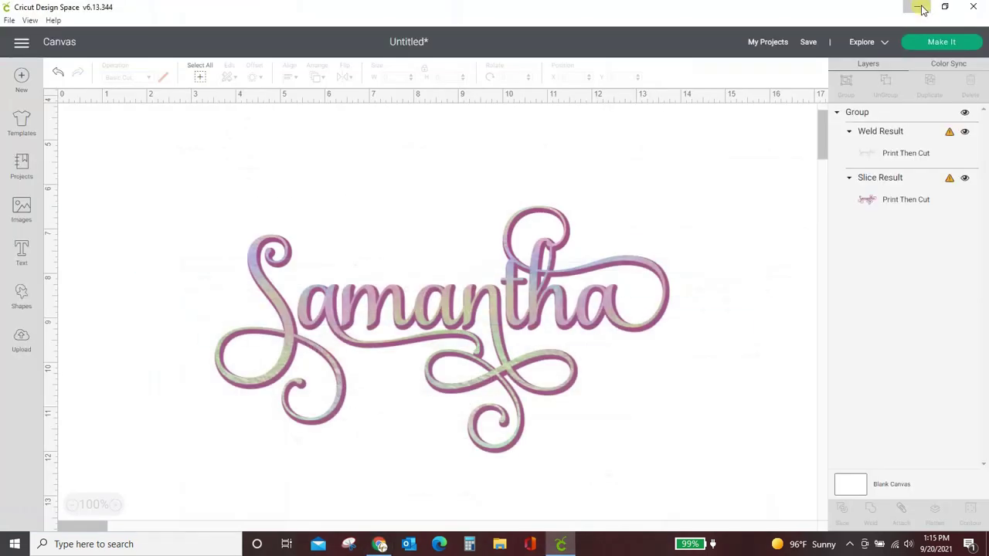
pyautogui.click(920, 8)
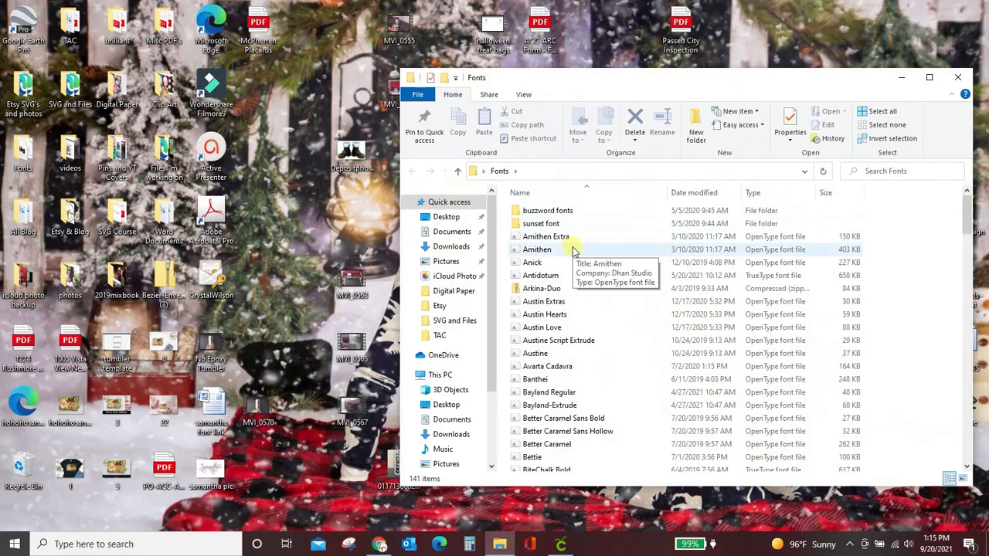
pyautogui.scroll(-20, 573, 250)
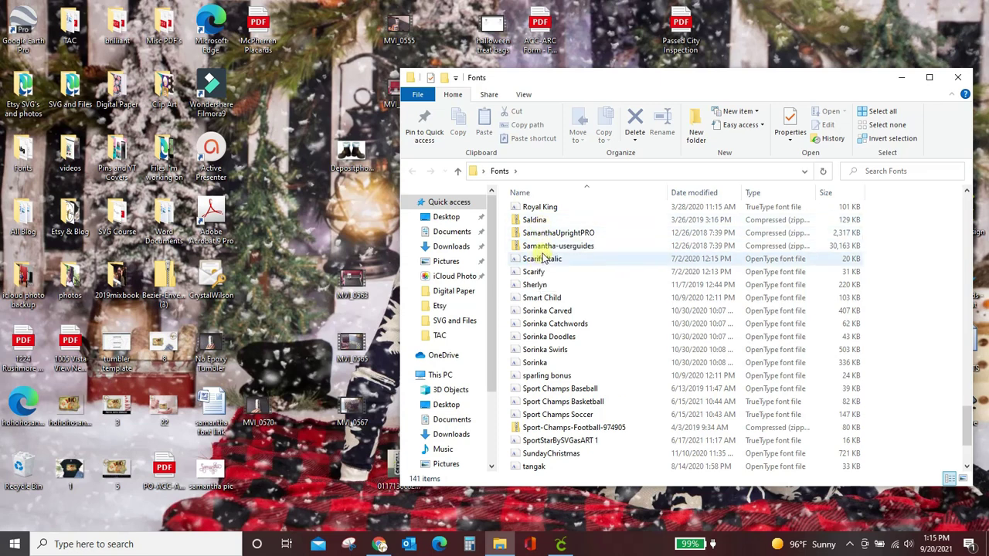
pyautogui.click(544, 262)
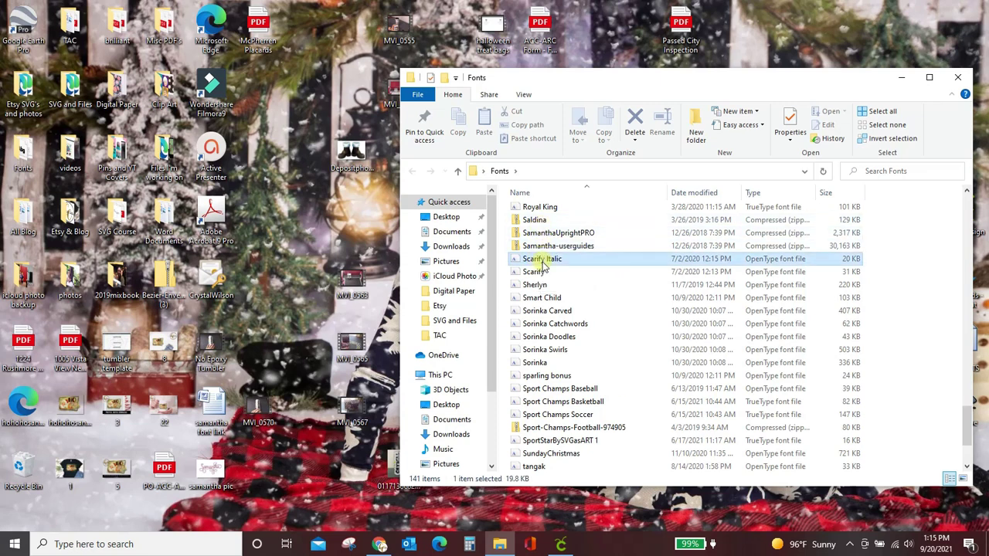
pyautogui.rightClick(544, 264)
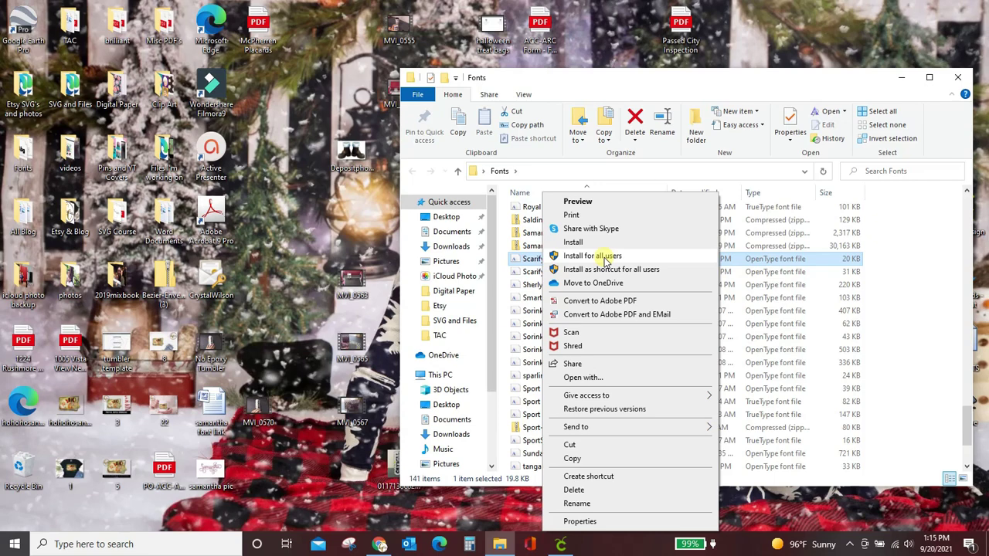
pyautogui.click(561, 544)
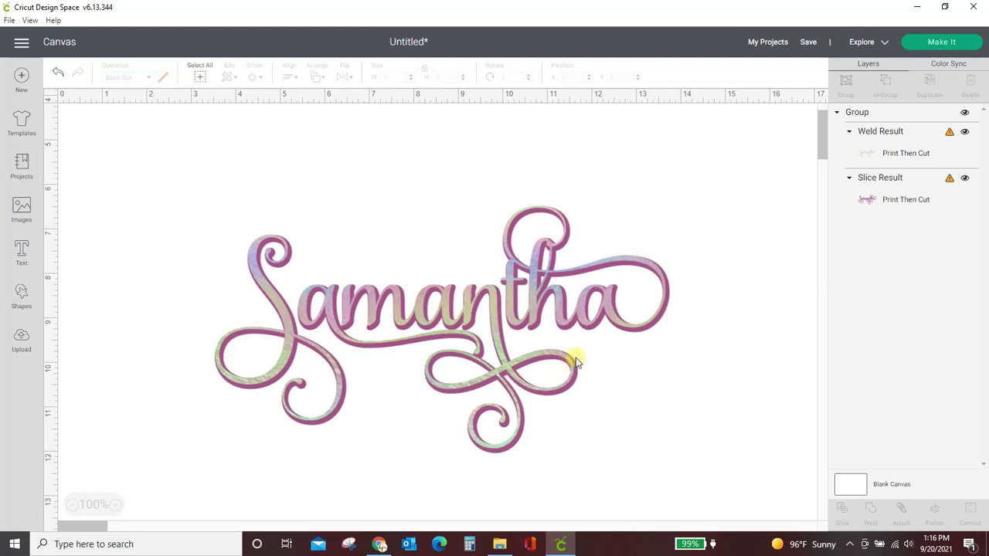
# Step: Hide the Samantha group and add a new text box set in Samantha Upright
pyautogui.click(564, 311)
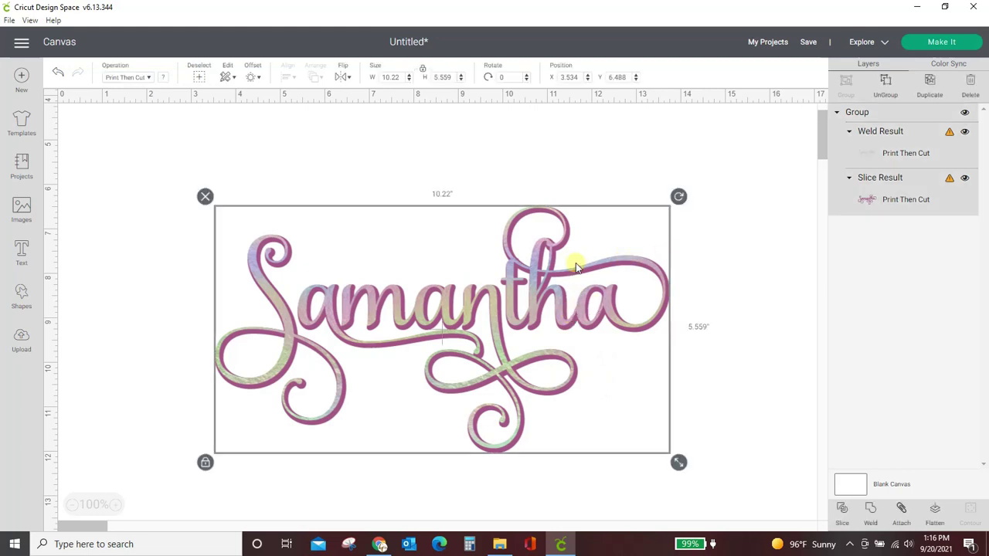
pyautogui.click(966, 115)
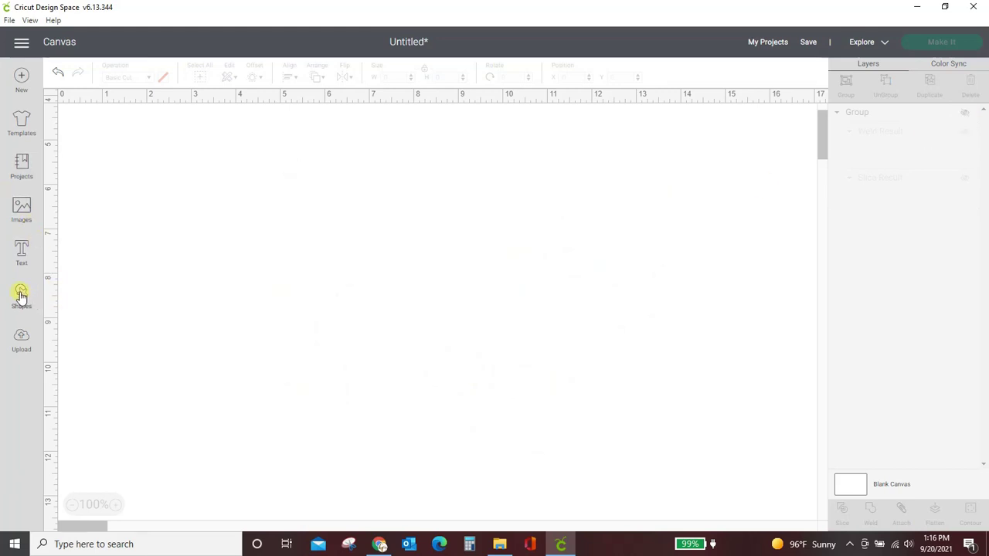
pyautogui.click(23, 254)
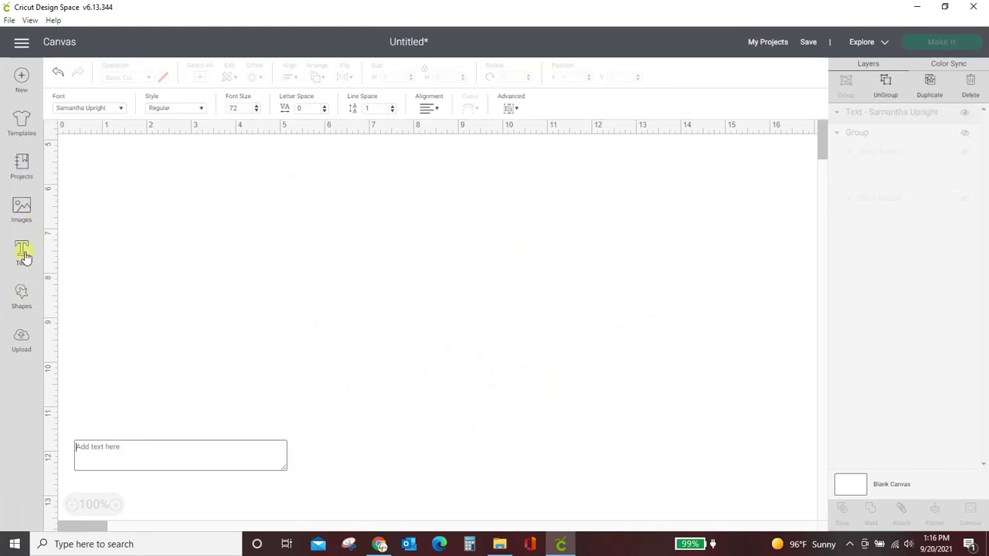
pyautogui.click(95, 108)
pyautogui.click(614, 78)
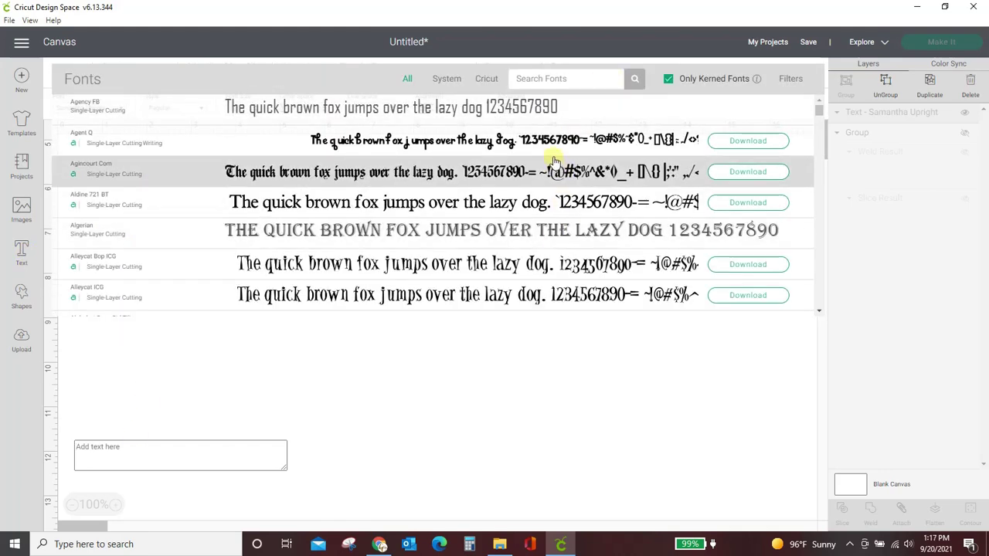
pyautogui.scroll(-10, 551, 145)
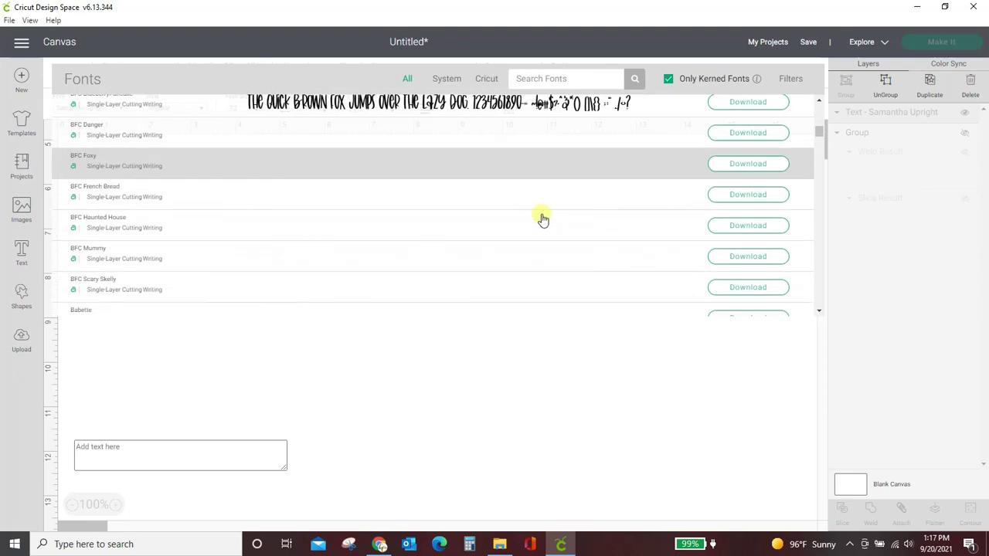
pyautogui.scroll(7, 543, 219)
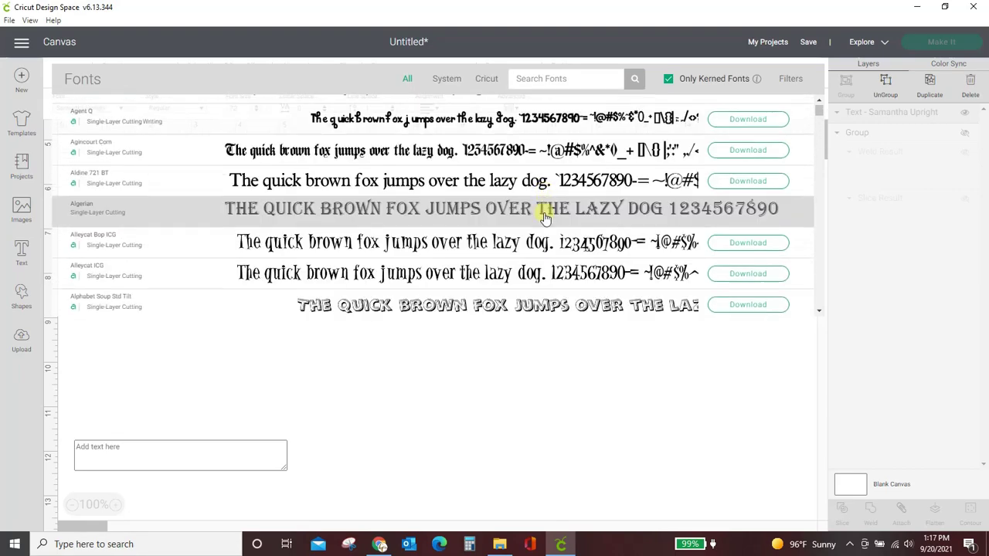
pyautogui.scroll(1, 544, 217)
pyautogui.click(564, 78)
pyautogui.write('sam')
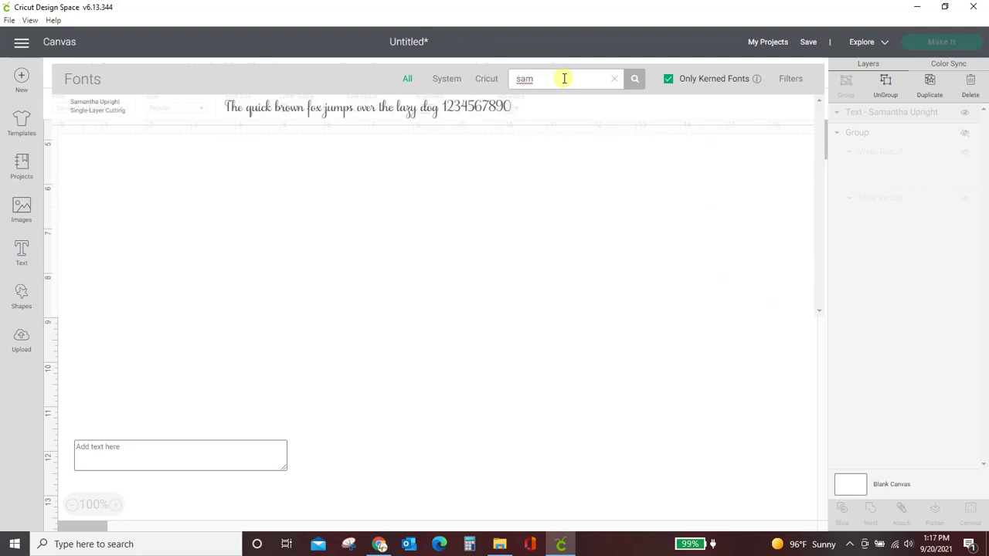
pyautogui.click(386, 108)
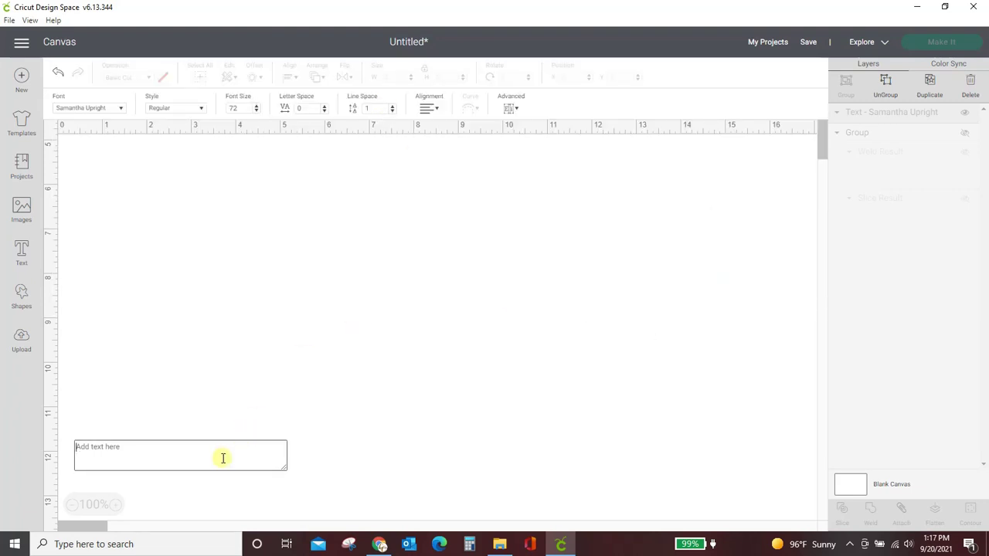
# Step: Type 'Samantah' into the text box, then move it toward the canvas centre and enlarge it
pyautogui.write('Samantah')
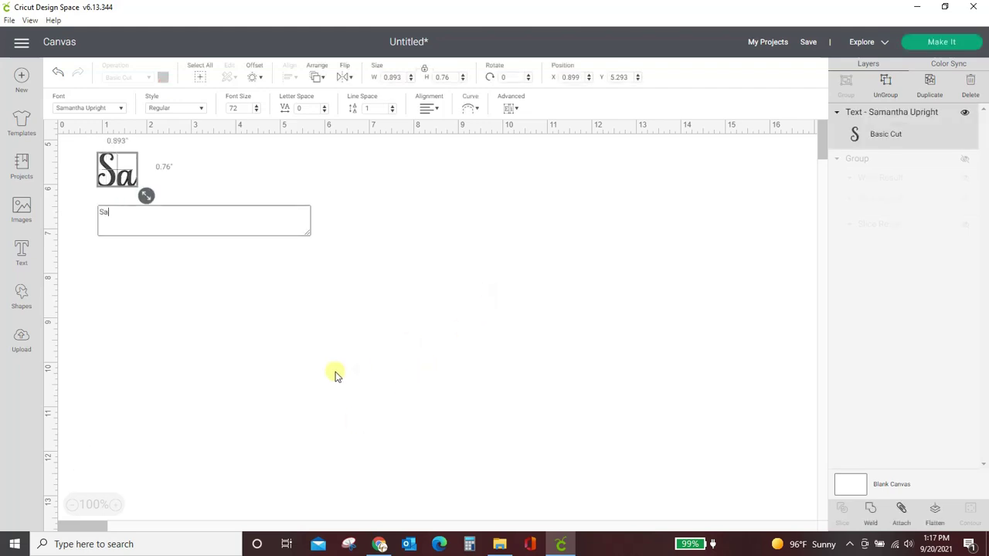
pyautogui.click(268, 355)
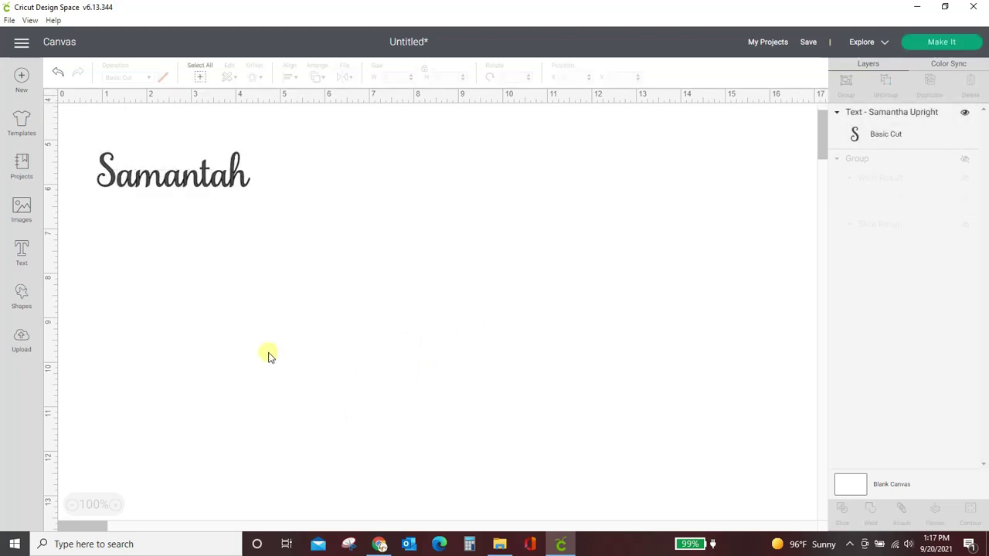
pyautogui.moveTo(209, 172); pyautogui.dragTo(561, 357)
pyautogui.moveTo(629, 325); pyautogui.dragTo(502, 325)
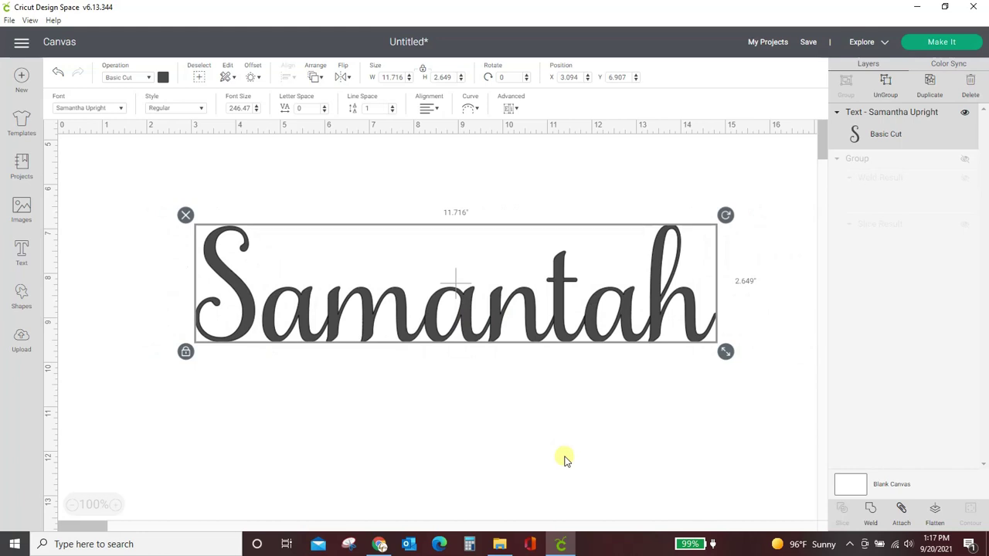
# Step: Correct the text's ending so it reads 'Samantha'
pyautogui.doubleClick(685, 314)
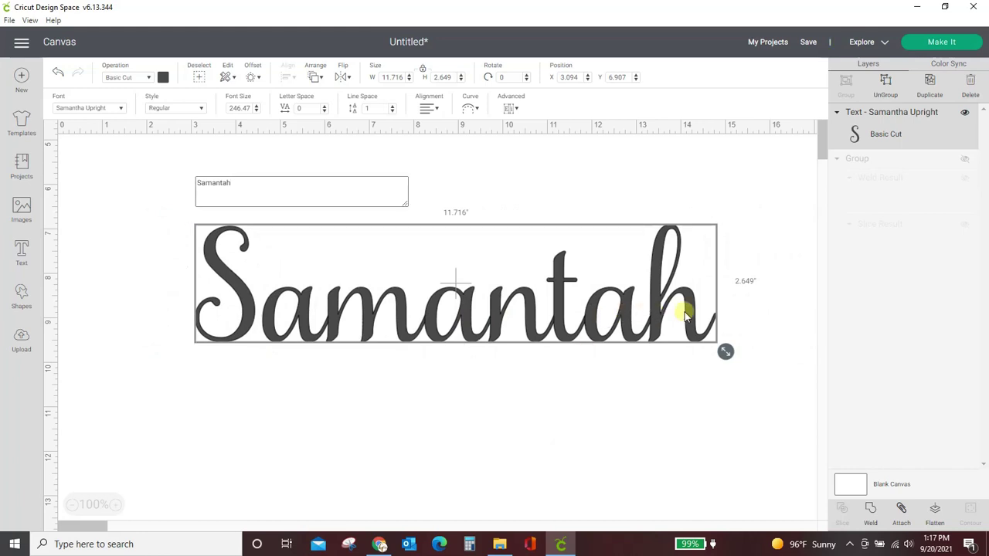
pyautogui.press('BackSpace')
pyautogui.press('BackSpace')
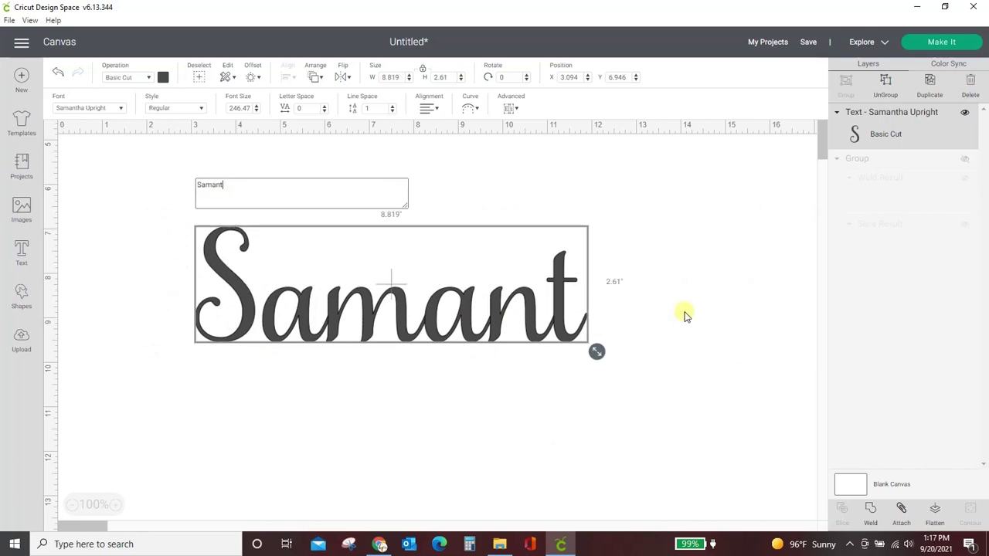
pyautogui.write('ha')
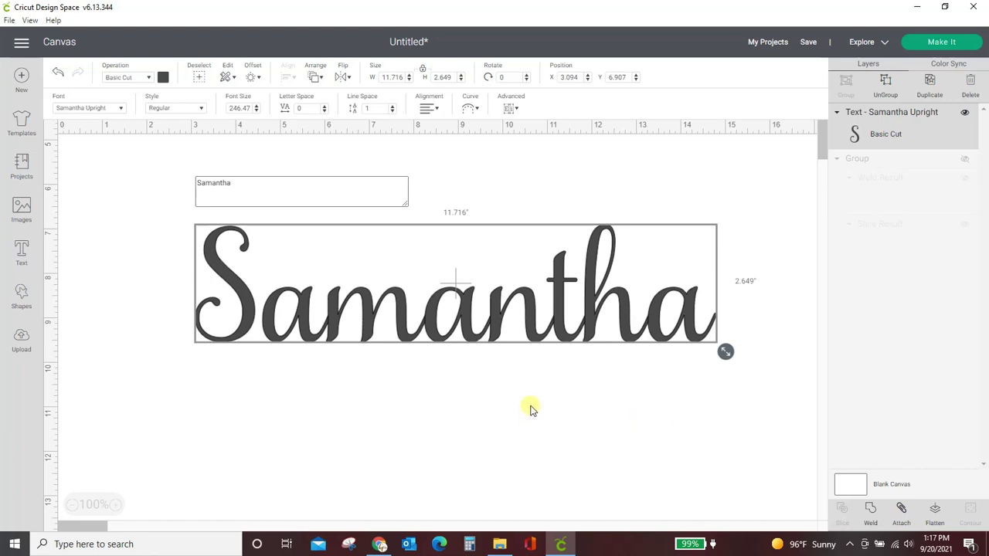
# Step: Switch from the Mighty Deals cart to the Creative Fabrica home page tab
pyautogui.click(379, 541)
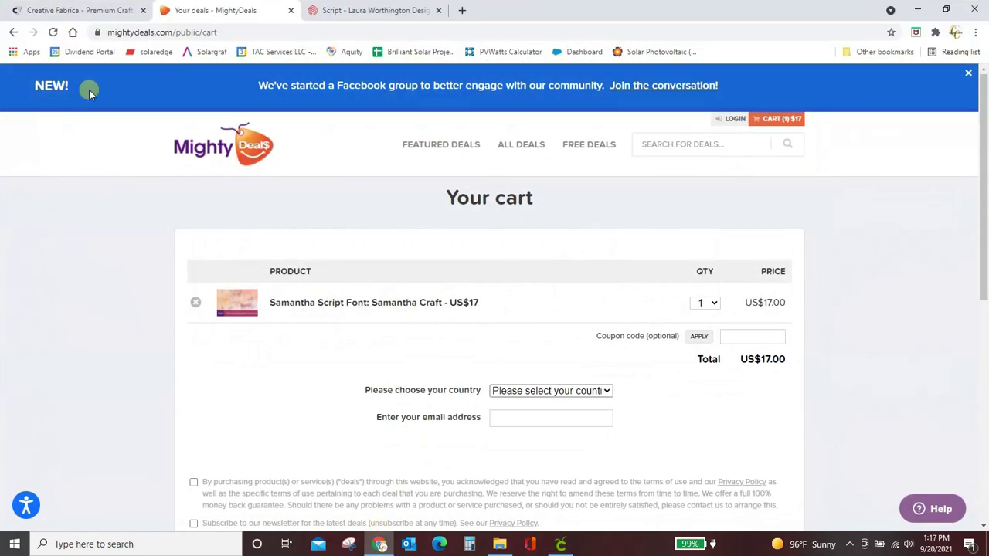
pyautogui.click(89, 11)
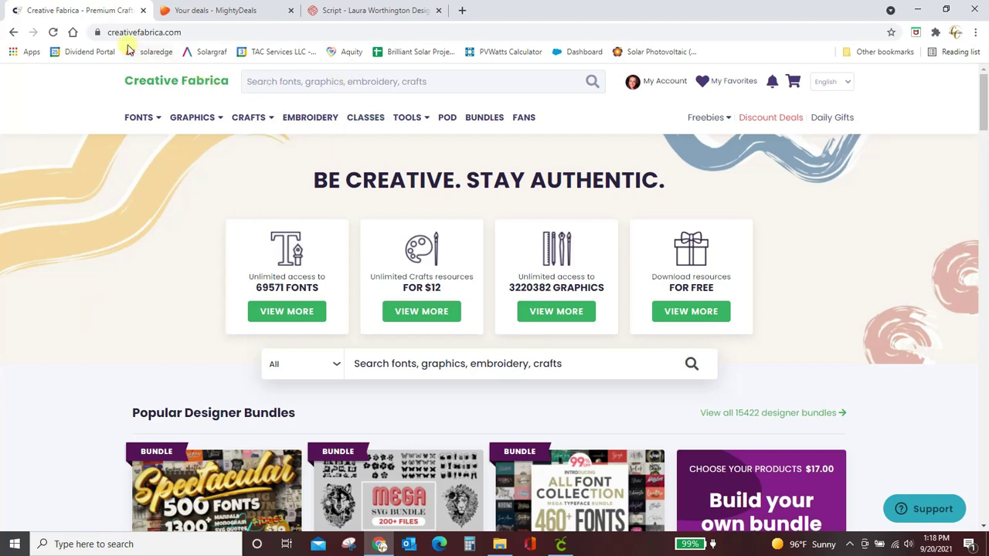
# Step: Open Fontcloud from Creative Fabrica's Tools menu to browse the uploaded fonts
pyautogui.moveTo(139, 117)
pyautogui.moveTo(434, 119)
pyautogui.click(406, 150)
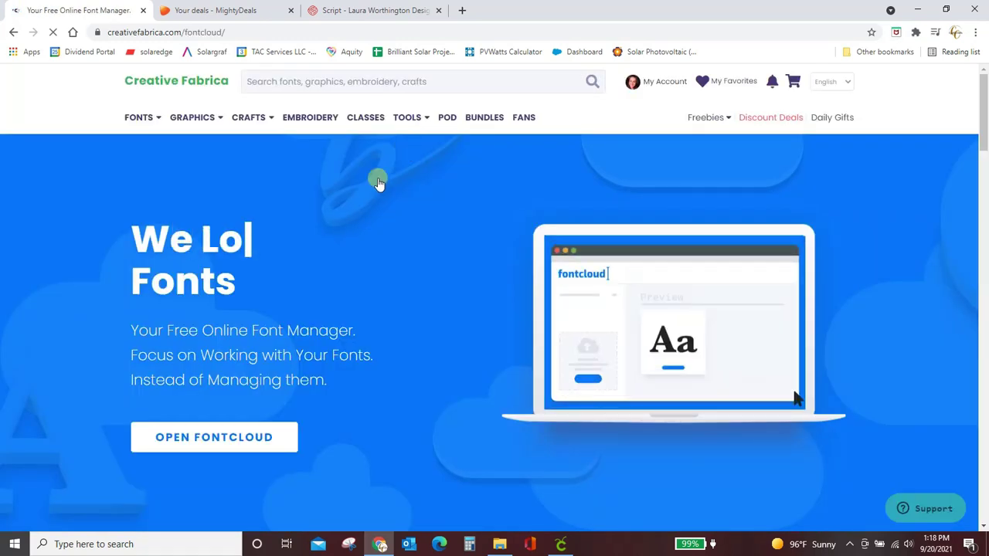
pyautogui.click(217, 434)
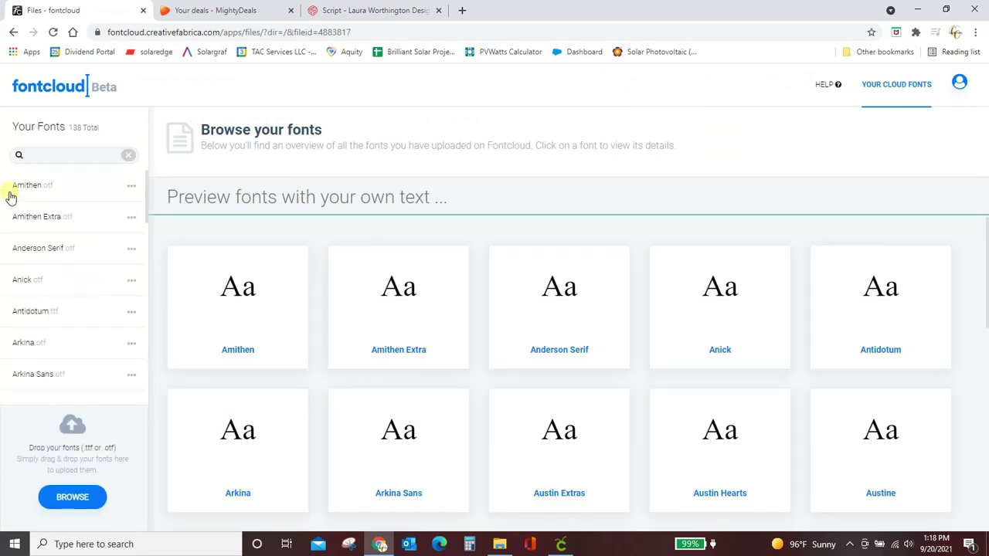
pyautogui.scroll(-1, 31, 203)
pyautogui.scroll(-5, 29, 224)
pyautogui.scroll(6, 35, 263)
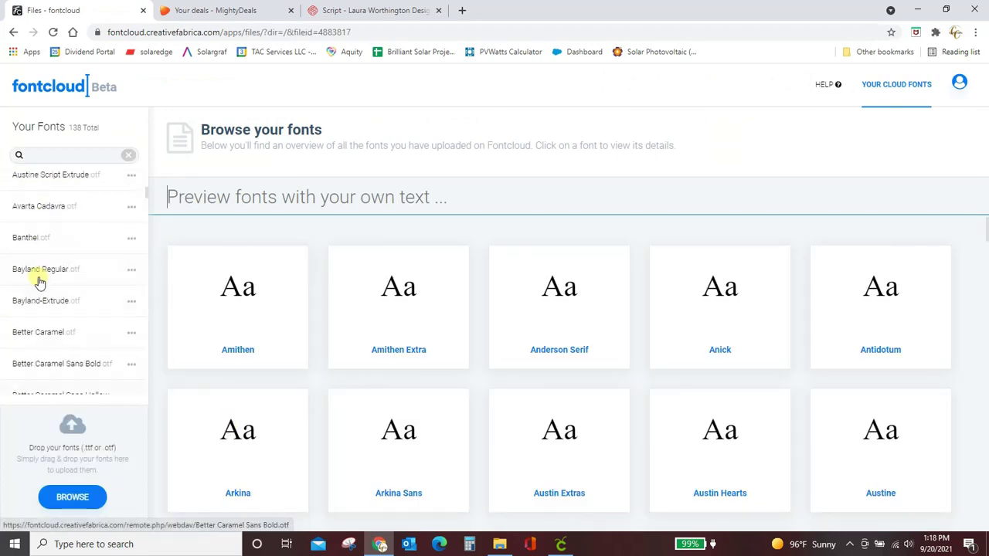
pyautogui.click(72, 503)
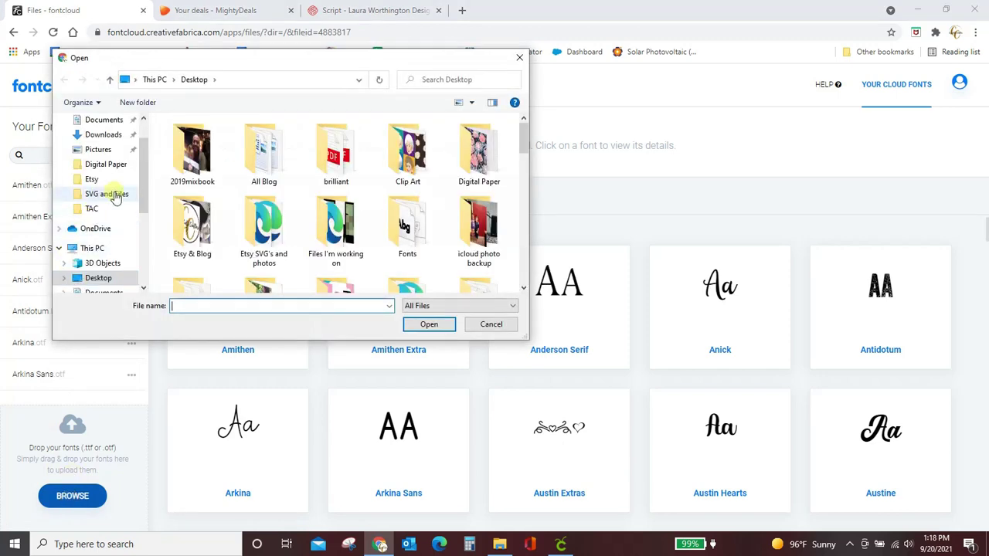
pyautogui.scroll(-2, 324, 214)
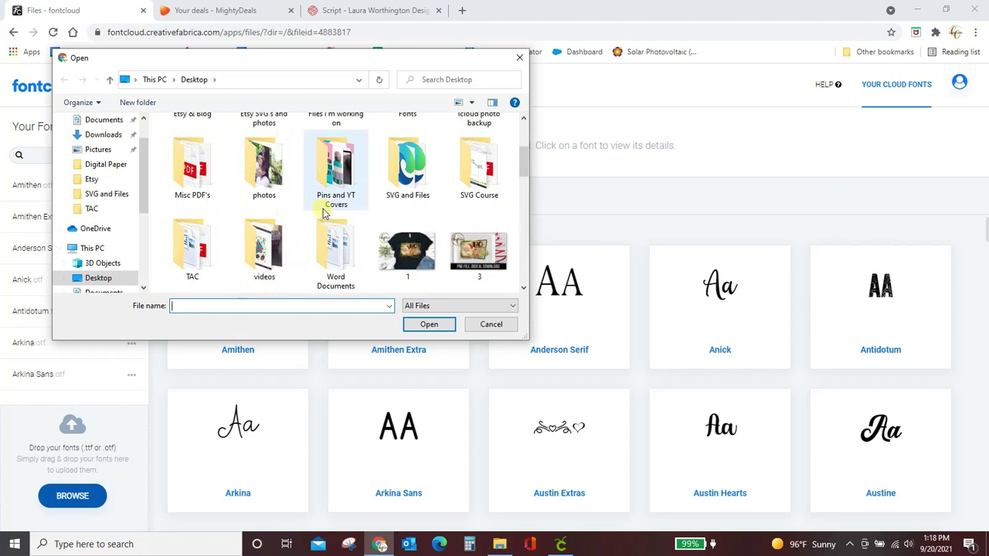
pyautogui.scroll(3, 220, 224)
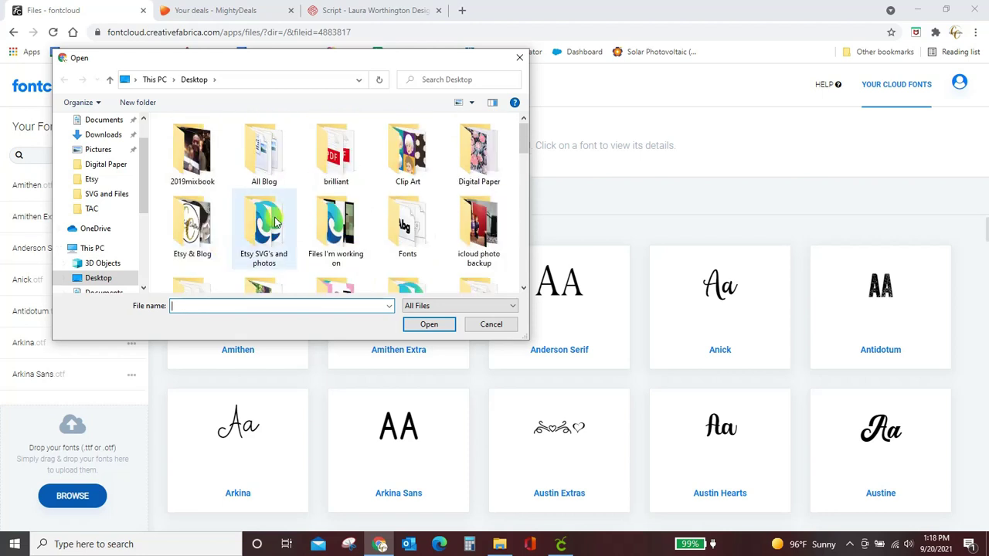
pyautogui.doubleClick(405, 220)
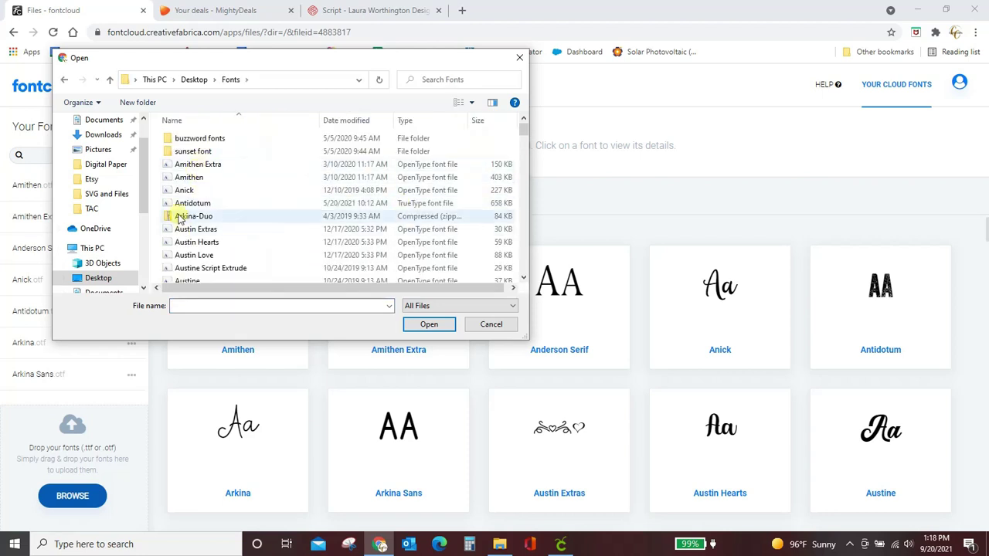
pyautogui.click(495, 325)
# Step: Set the Browse your fonts preview text to 'Samantha'
pyautogui.scroll(-3, 33, 266)
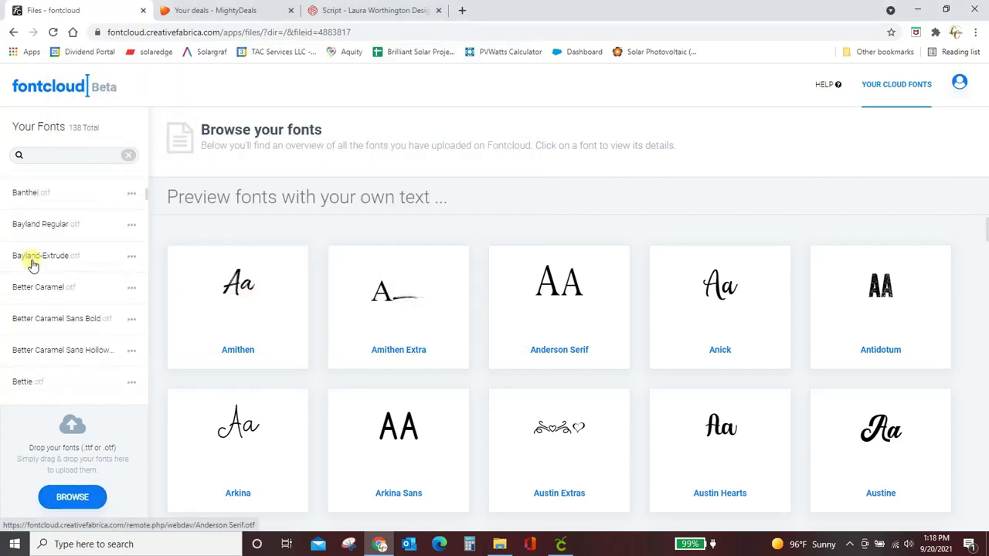
pyautogui.scroll(-10, 32, 265)
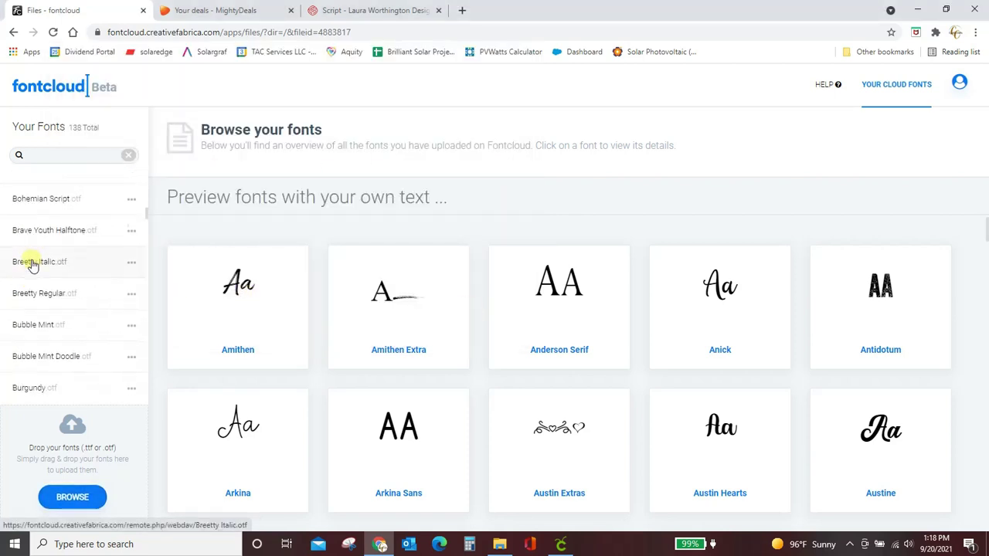
pyautogui.scroll(-2, 484, 289)
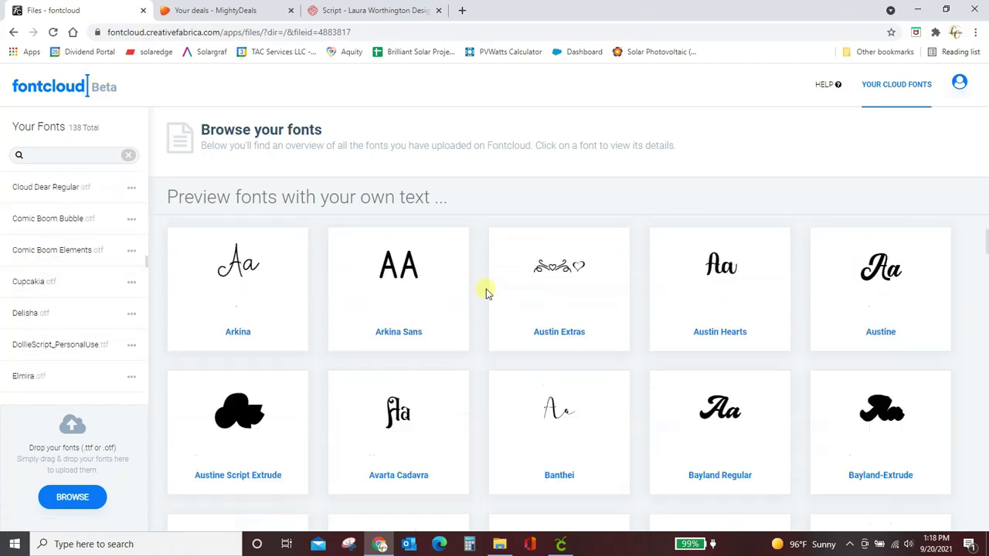
pyautogui.scroll(2, 484, 289)
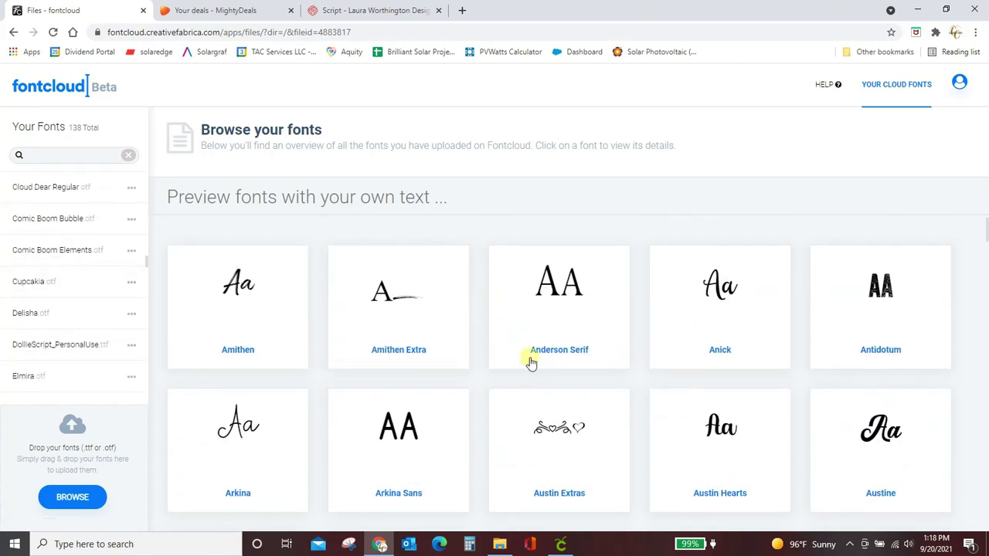
pyautogui.click(327, 207)
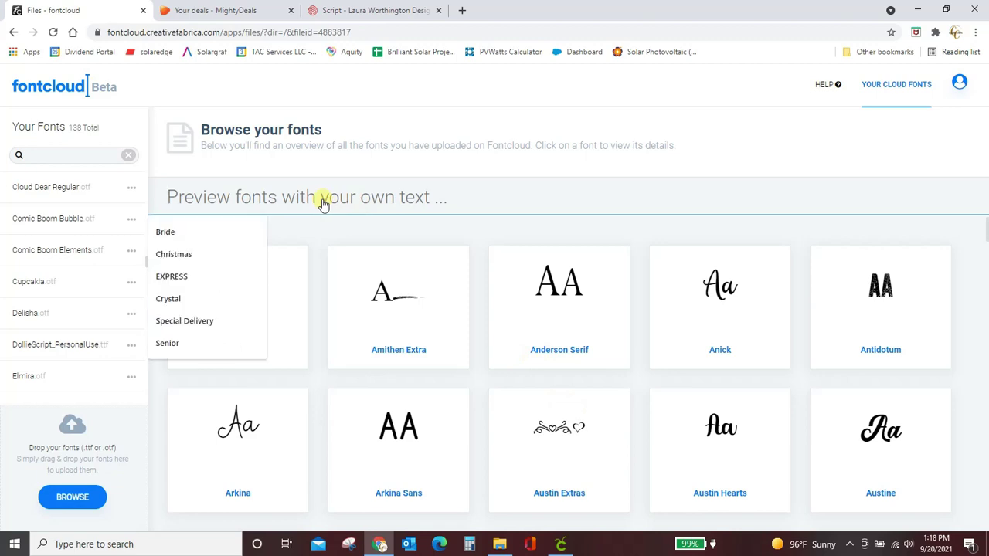
pyautogui.write('Samantha')
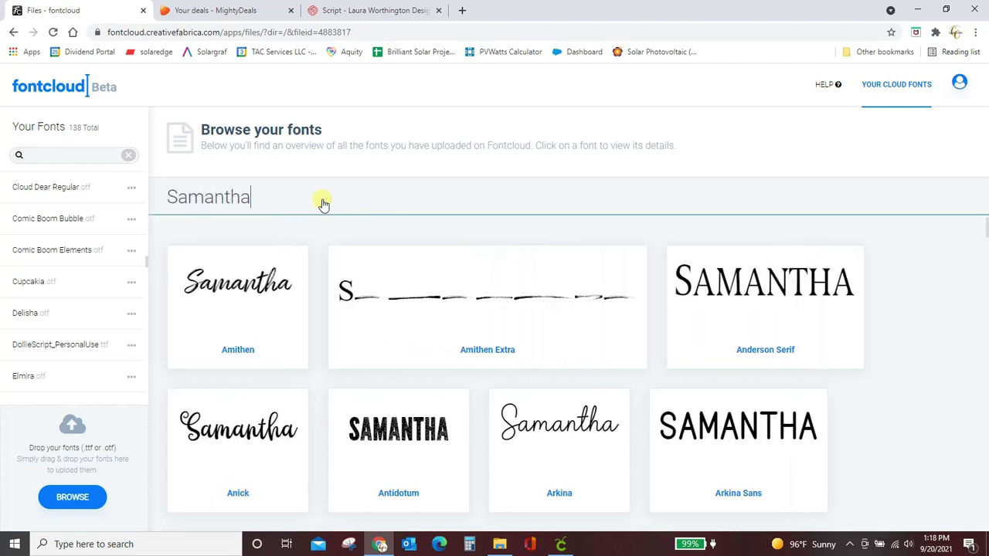
# Step: Find the Samantha Upright card in the font grid and open its details page
pyautogui.scroll(-1, 221, 303)
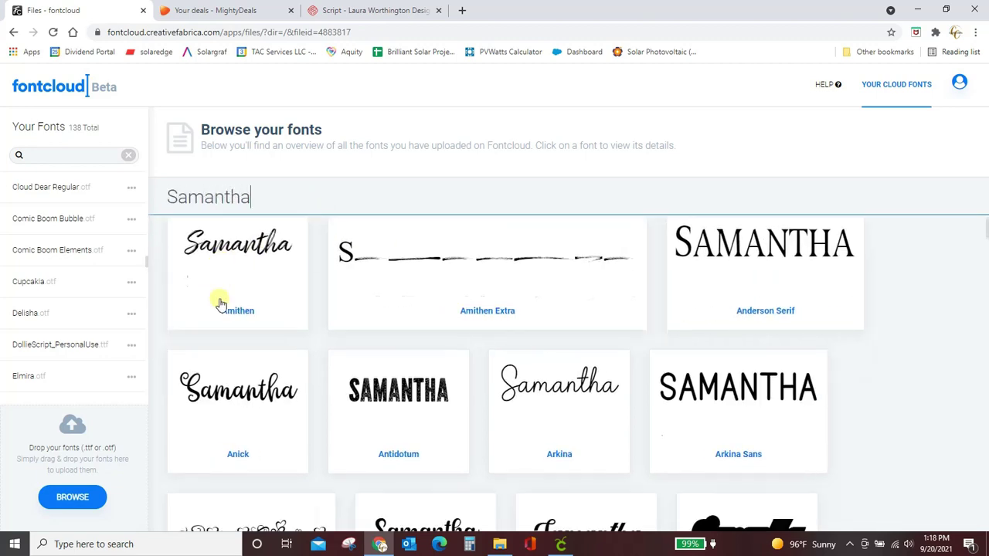
pyautogui.scroll(-5, 221, 303)
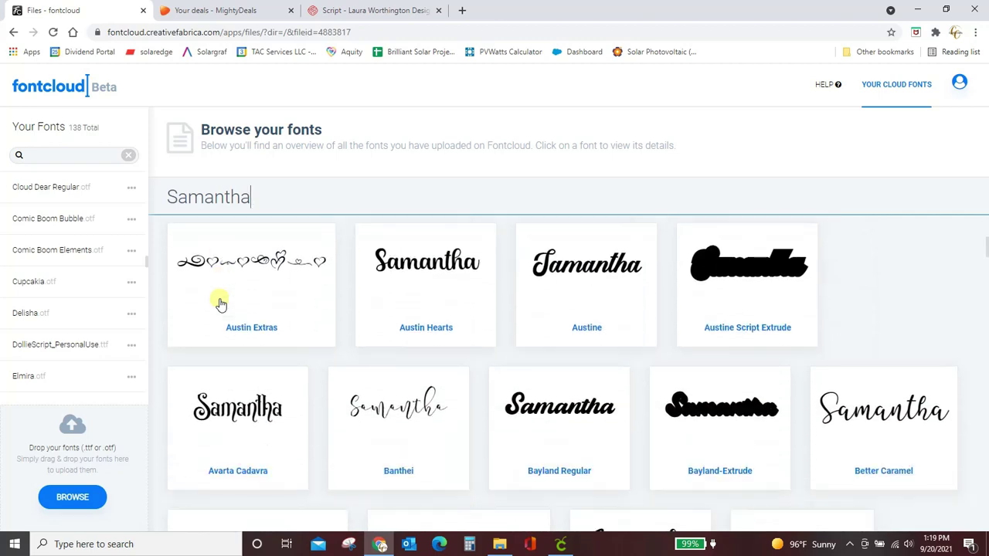
pyautogui.scroll(-7, 221, 303)
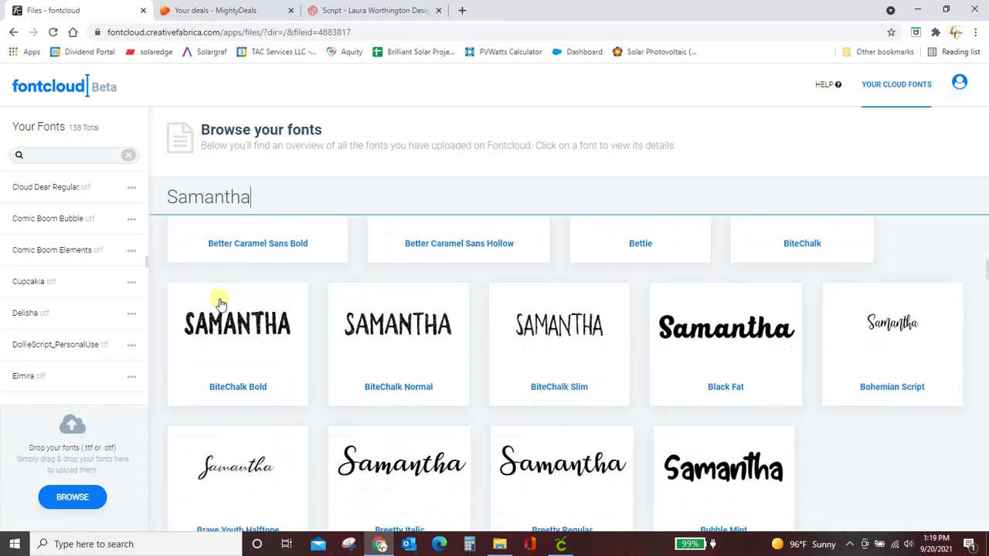
pyautogui.scroll(-5, 221, 303)
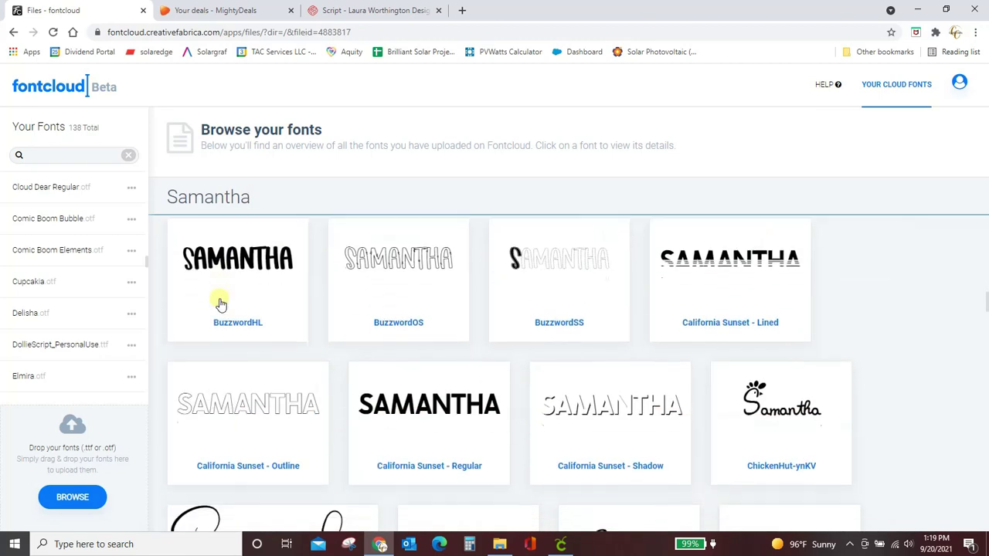
pyautogui.scroll(-2, 221, 303)
pyautogui.scroll(-2, 221, 303)
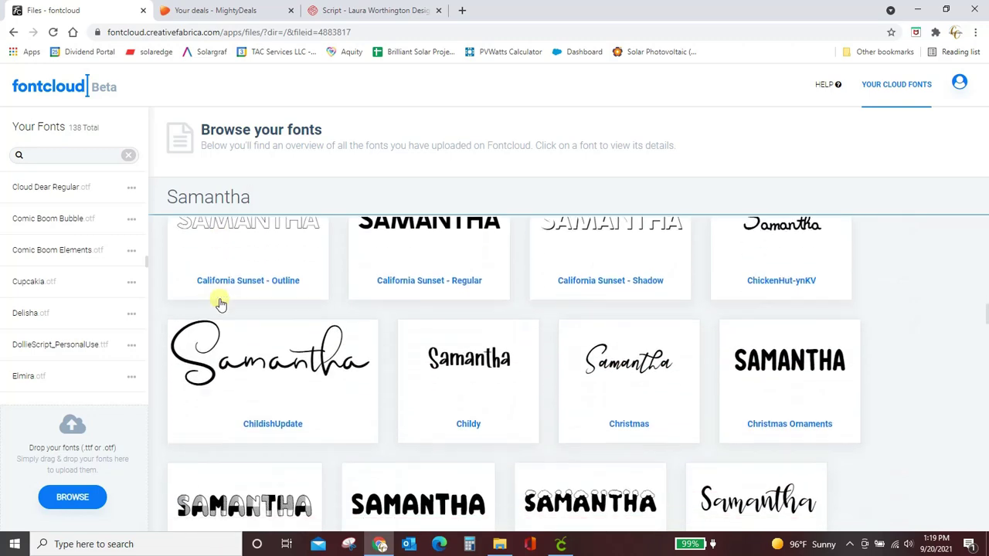
pyautogui.scroll(-2, 221, 303)
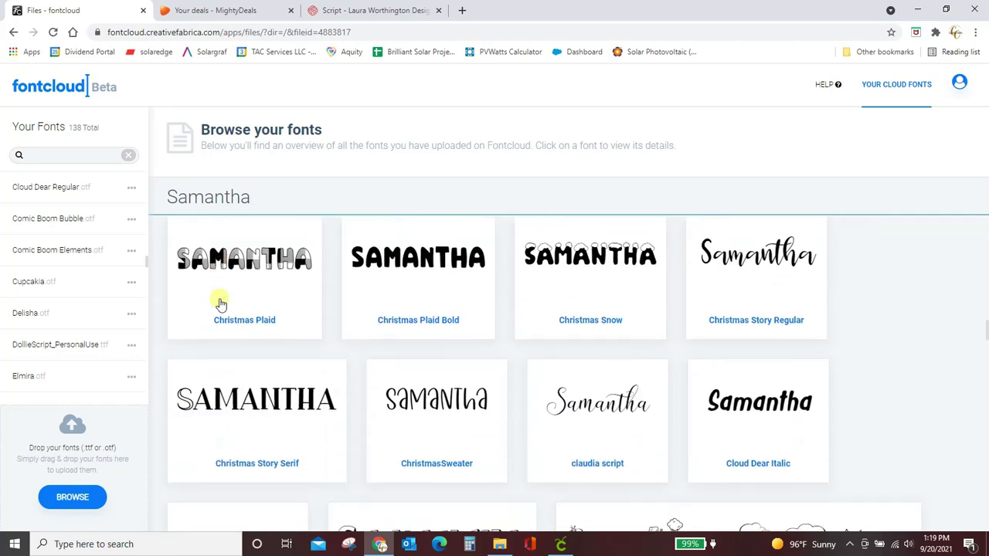
pyautogui.scroll(-2, 221, 303)
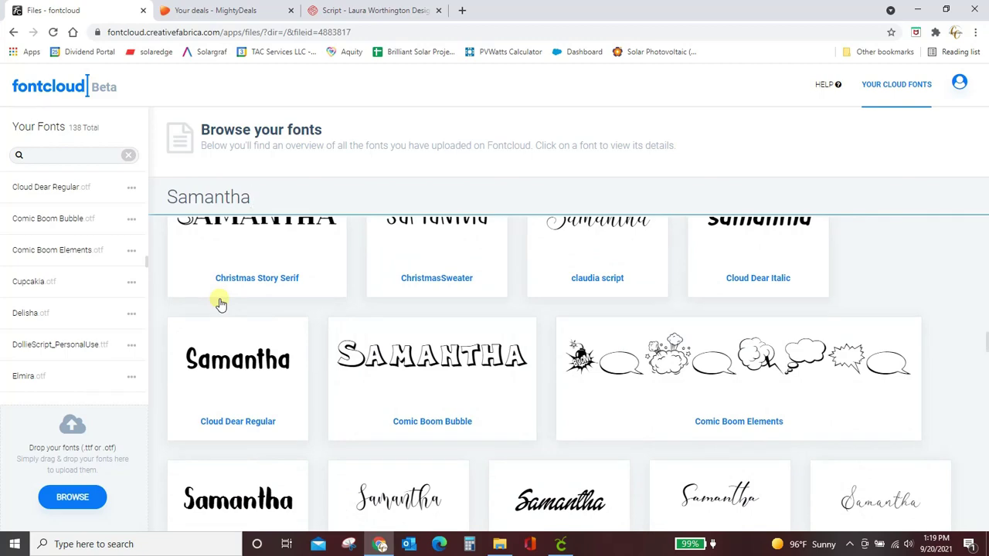
pyautogui.scroll(-2, 221, 303)
pyautogui.scroll(-2, 220, 303)
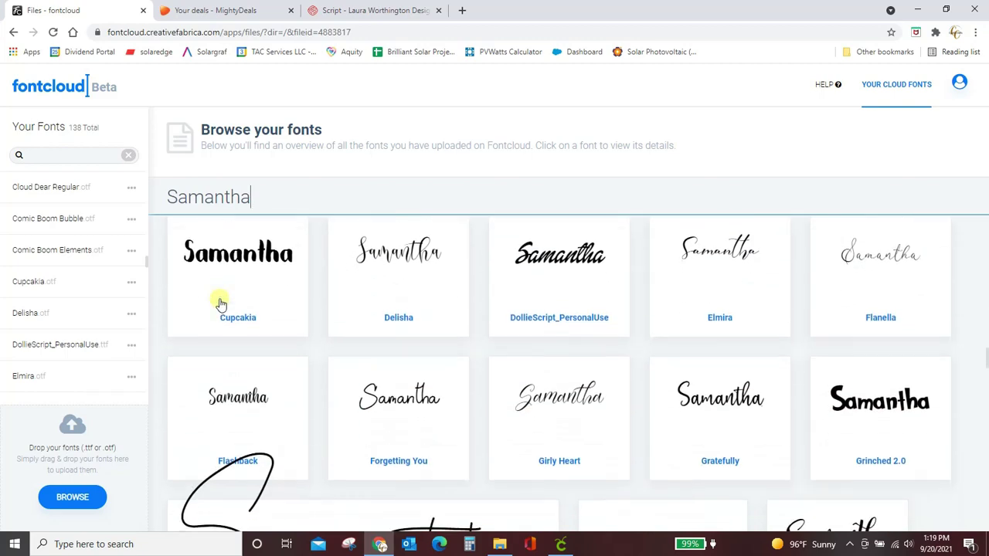
pyautogui.scroll(-2, 221, 303)
pyautogui.scroll(-2, 221, 303)
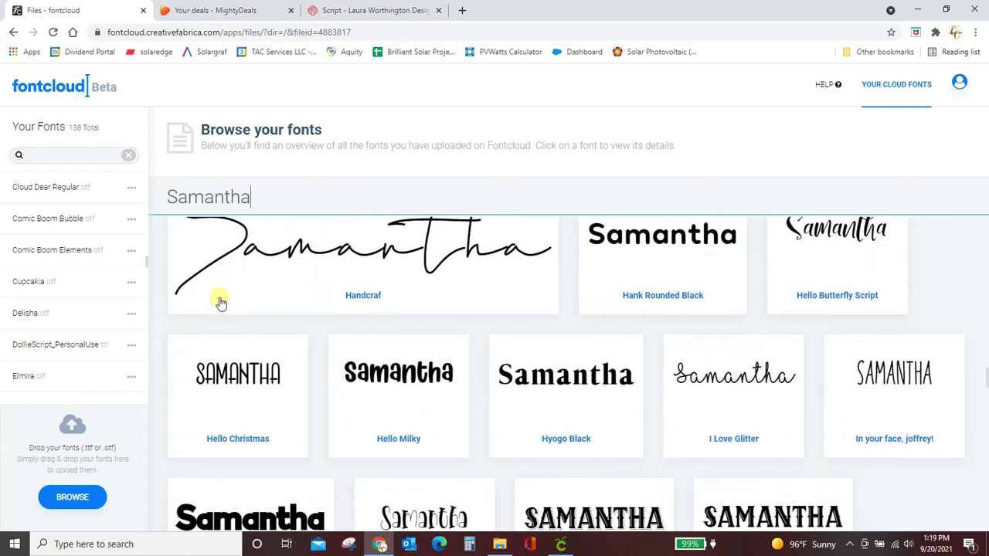
pyautogui.scroll(-6, 220, 303)
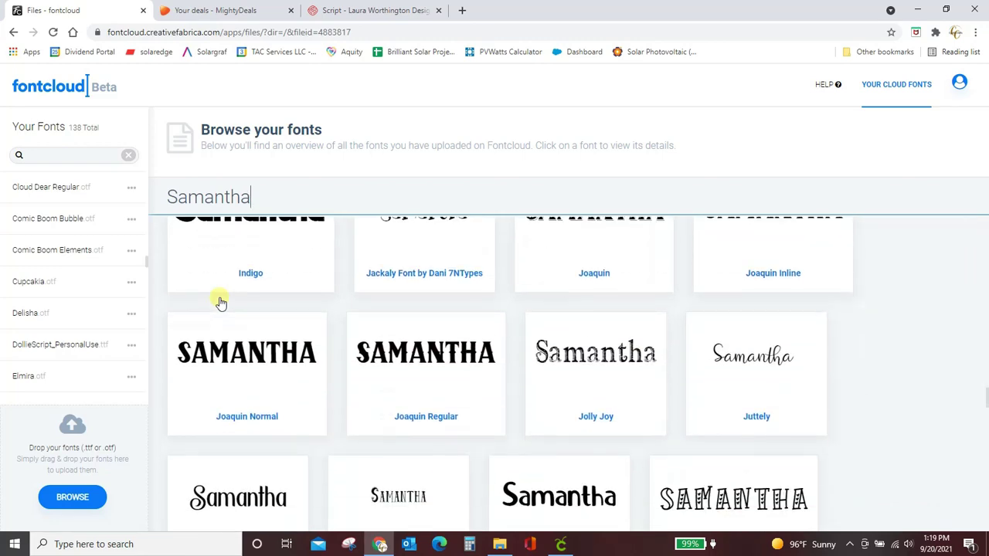
pyautogui.scroll(-6, 220, 303)
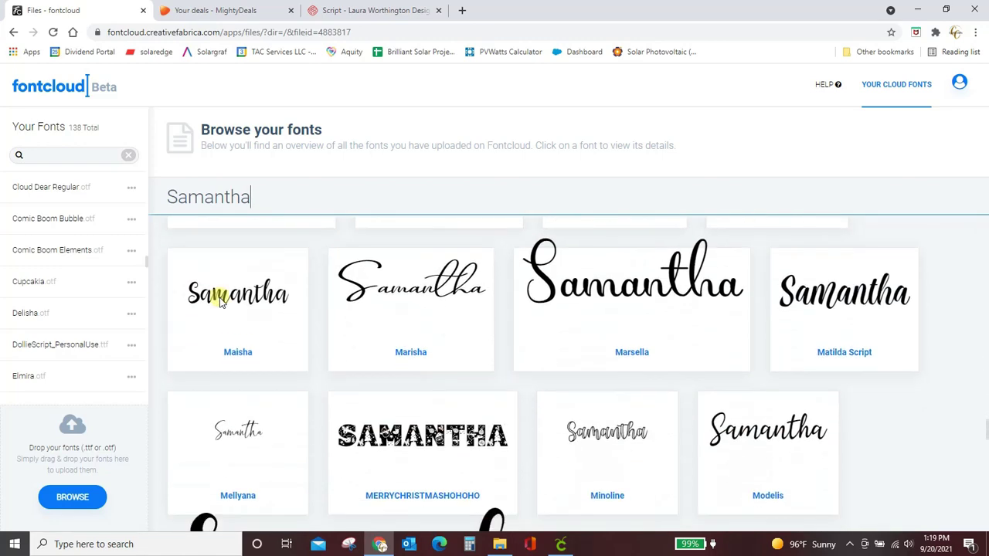
pyautogui.scroll(-3, 221, 303)
pyautogui.scroll(-12, 220, 303)
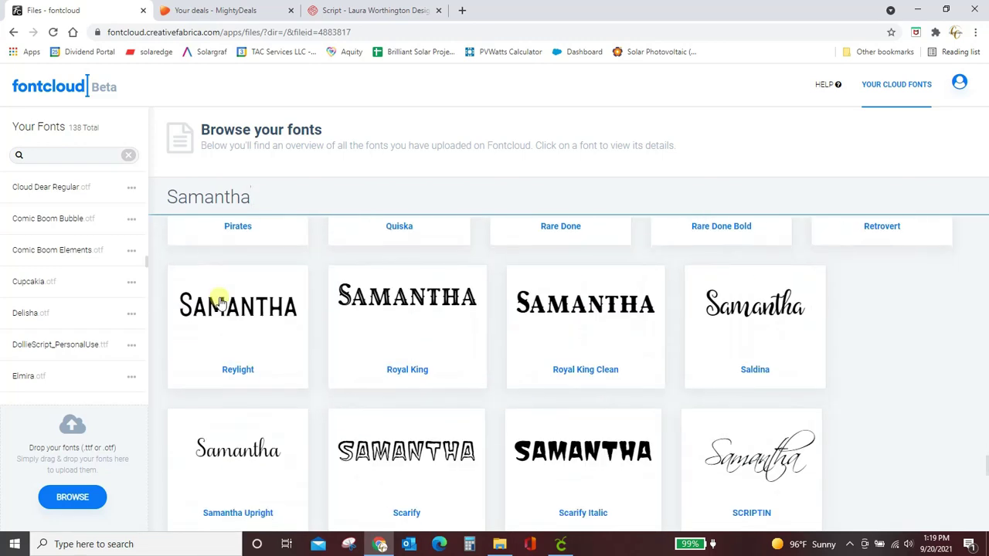
pyautogui.scroll(3, 224, 325)
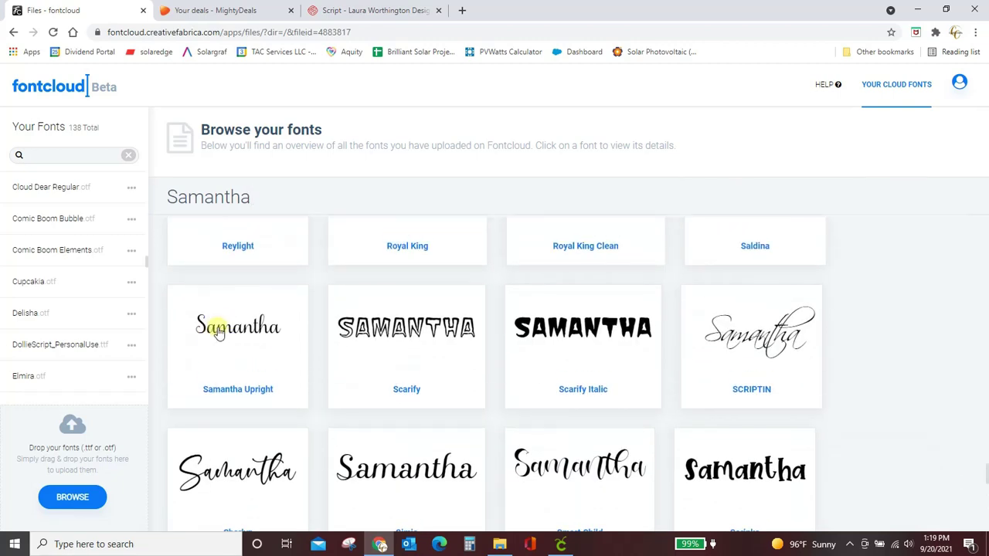
pyautogui.click(225, 322)
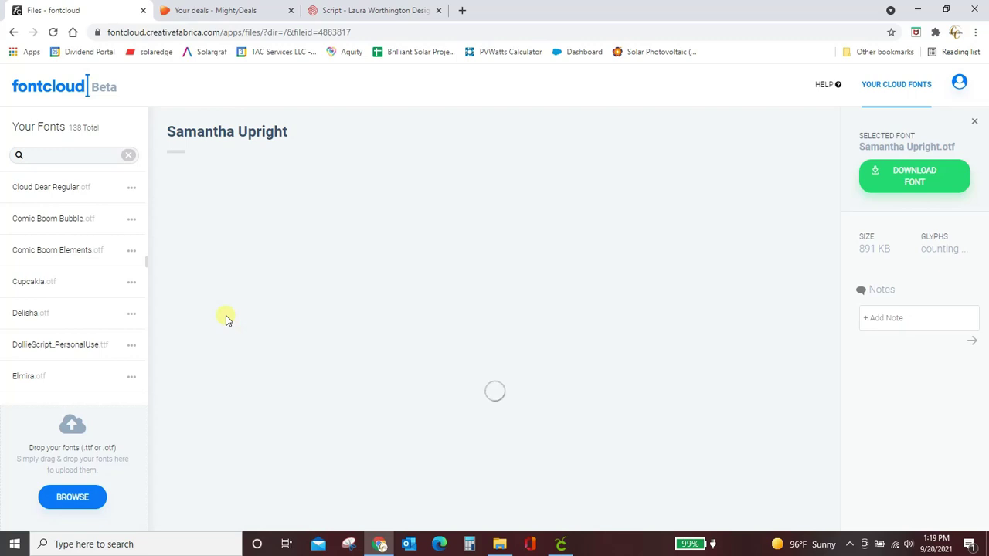
# Step: Preview 'Samantha' on the Samantha Upright page and scroll through its 2715 glyphs
pyautogui.click(255, 197)
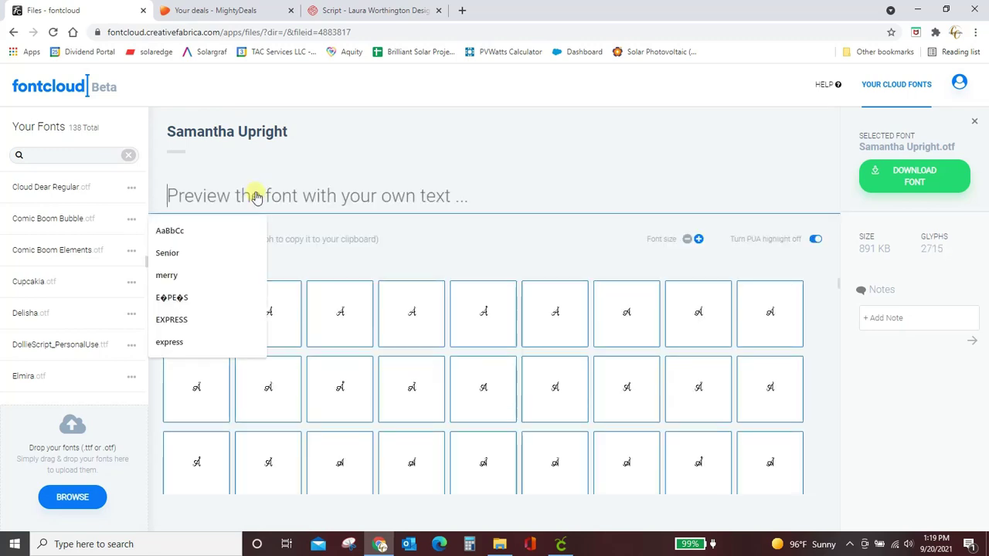
pyautogui.write('Sama')
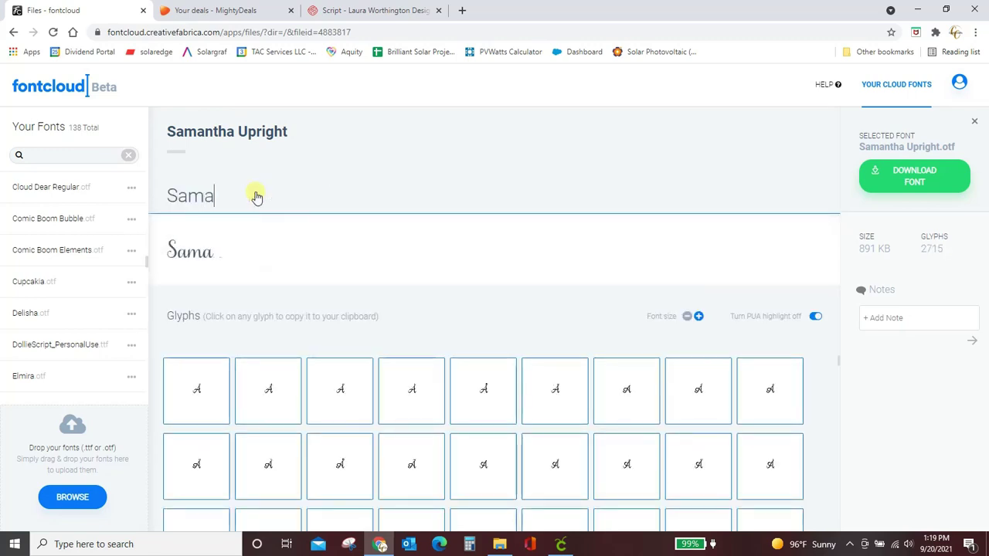
pyautogui.write('ntha')
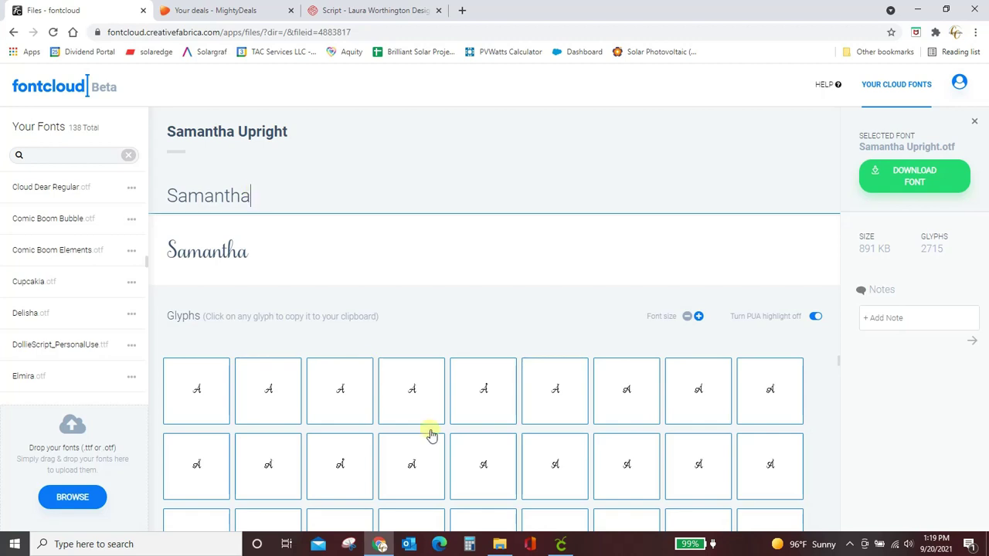
pyautogui.scroll(-2, 657, 405)
pyautogui.scroll(-4, 656, 402)
pyautogui.scroll(-4, 653, 421)
pyautogui.scroll(-4, 653, 421)
pyautogui.scroll(-4, 653, 421)
pyautogui.scroll(-4, 653, 421)
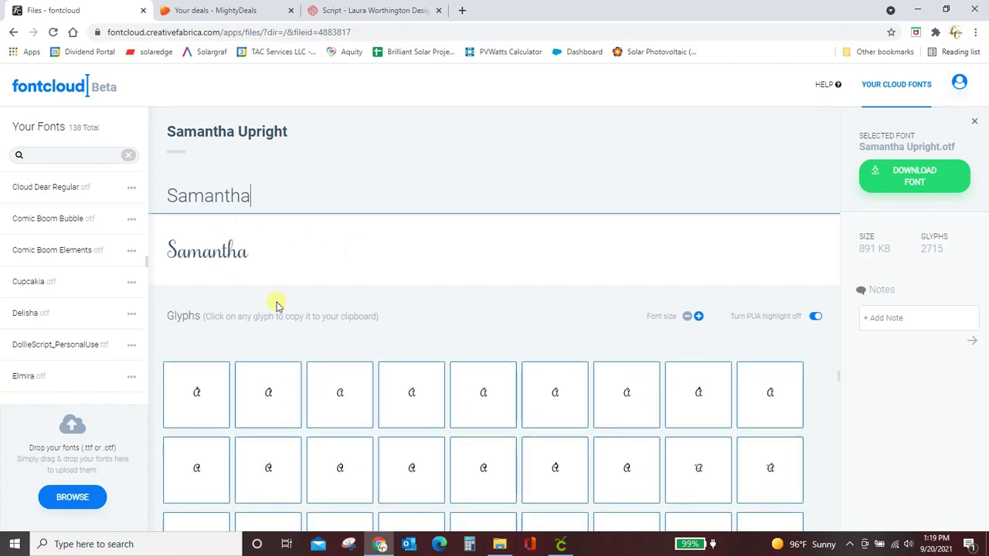
# Step: Bring the swash S alternates into view and enlarge the glyph previews to six per row
pyautogui.scroll(-15, 501, 451)
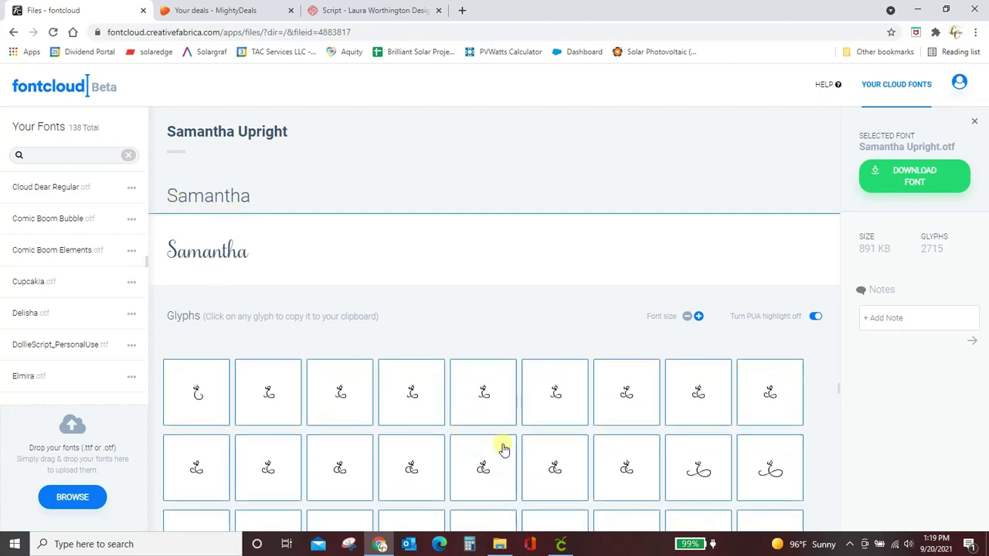
pyautogui.scroll(-15, 501, 449)
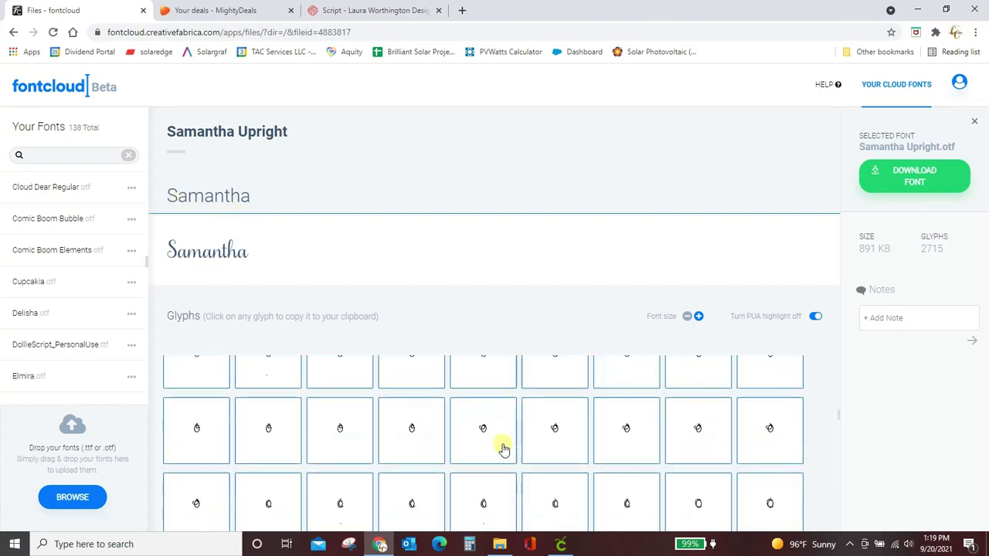
pyautogui.scroll(-15, 501, 449)
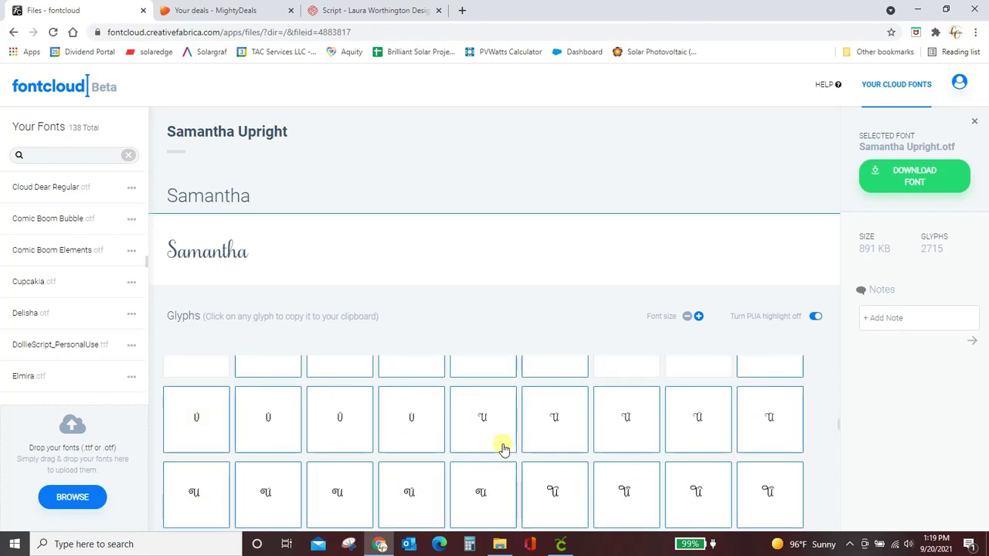
pyautogui.scroll(5, 502, 449)
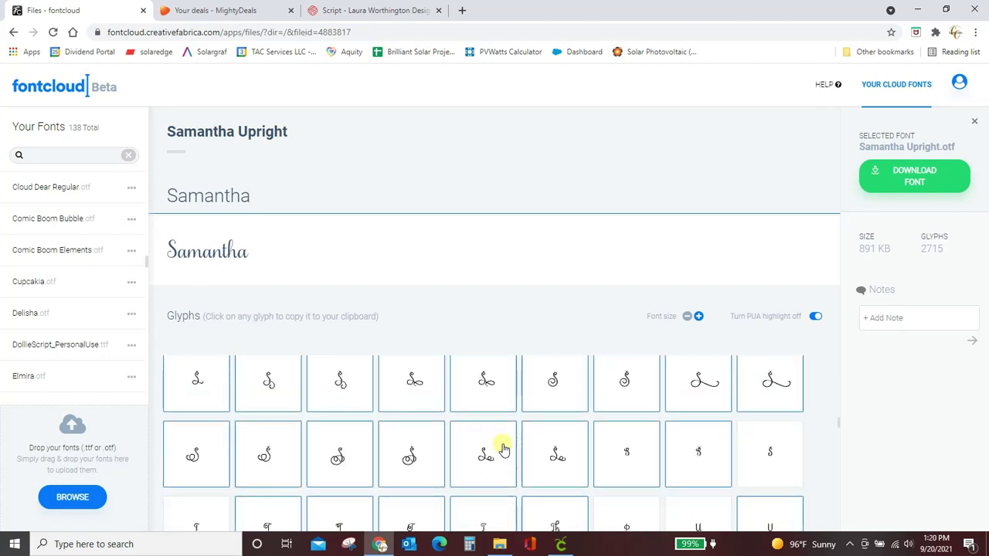
pyautogui.scroll(1, 501, 449)
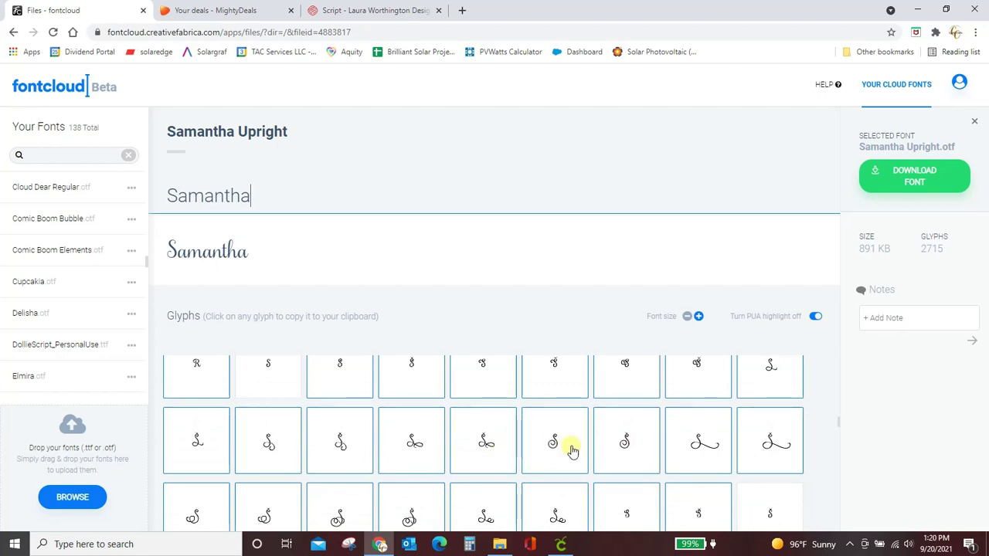
pyautogui.click(701, 318)
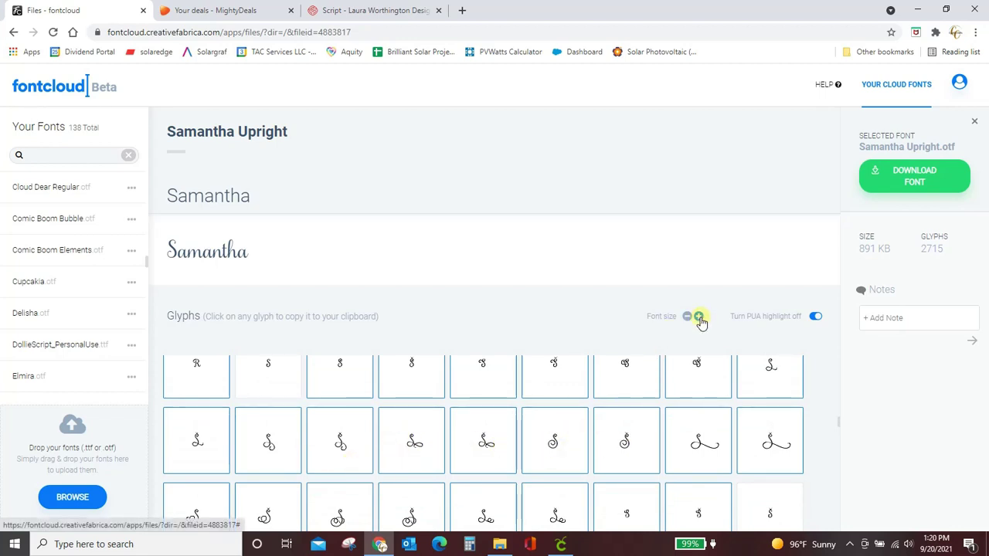
pyautogui.click(700, 318)
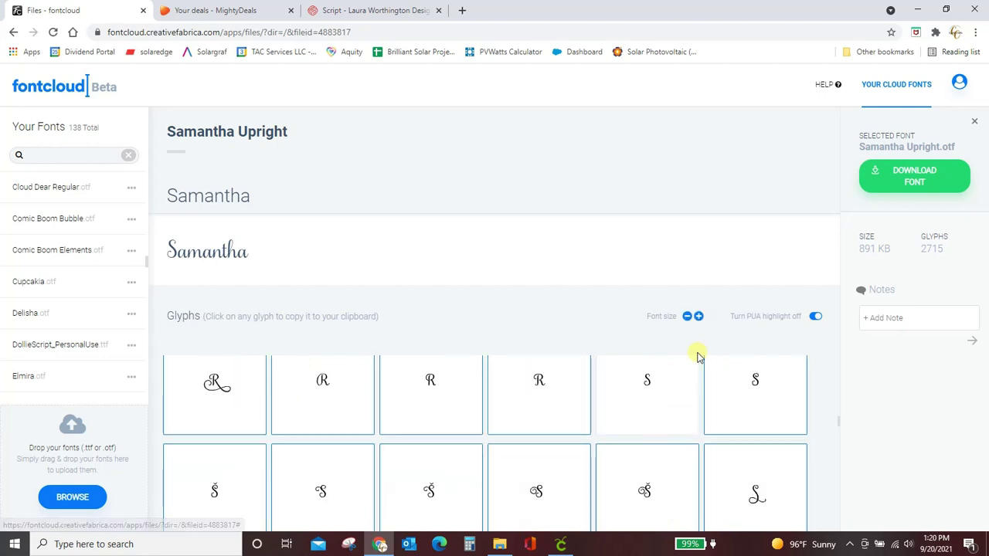
pyautogui.scroll(-1, 699, 413)
pyautogui.scroll(-3, 699, 413)
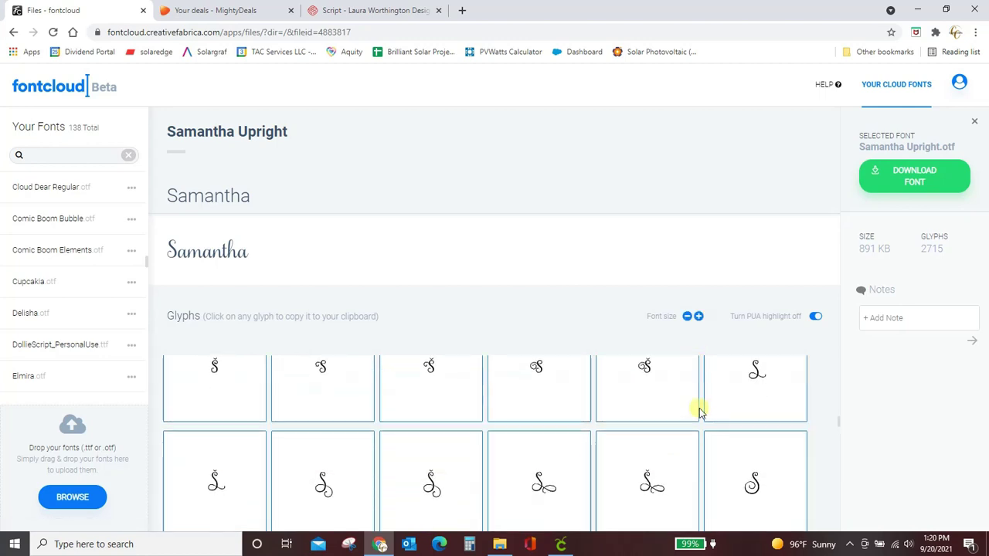
# Step: Copy a swash S glyph and paste it at the start of the 'Samantha' preview
pyautogui.scroll(-2, 700, 409)
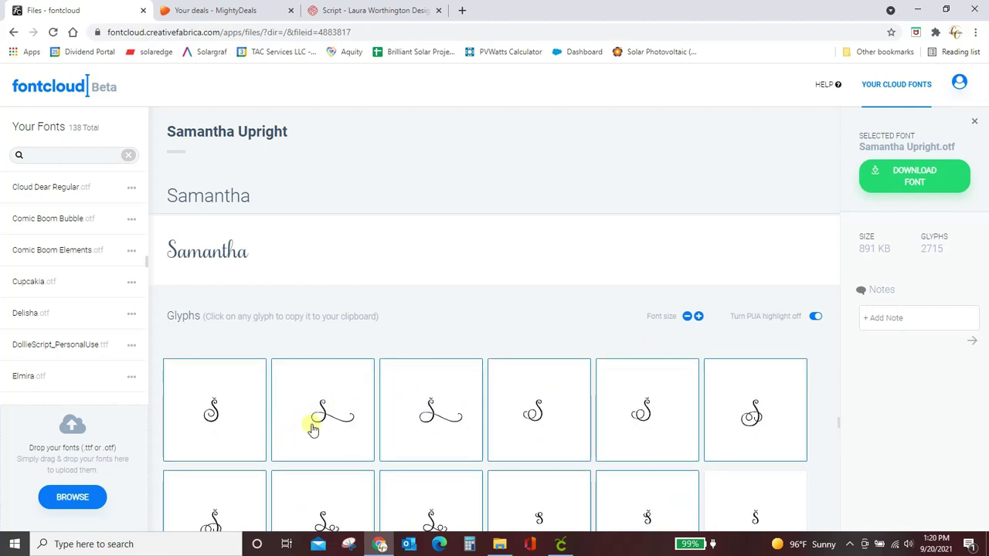
pyautogui.click(312, 430)
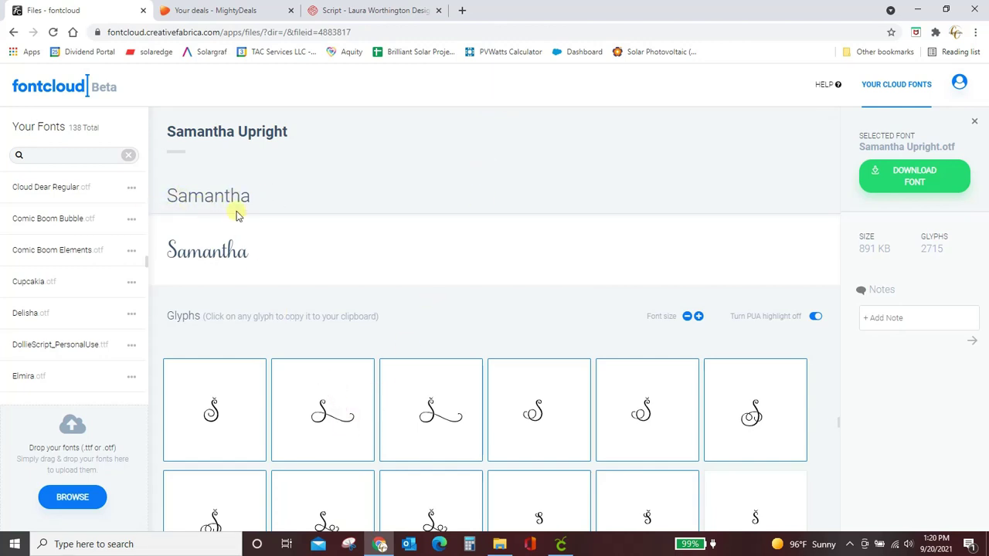
pyautogui.click(186, 209)
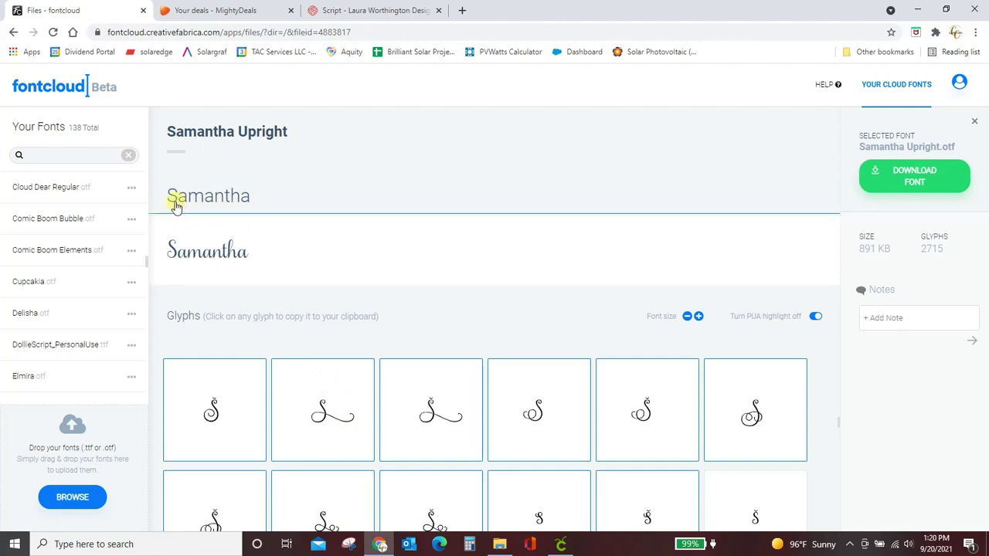
pyautogui.press('BackSpace')
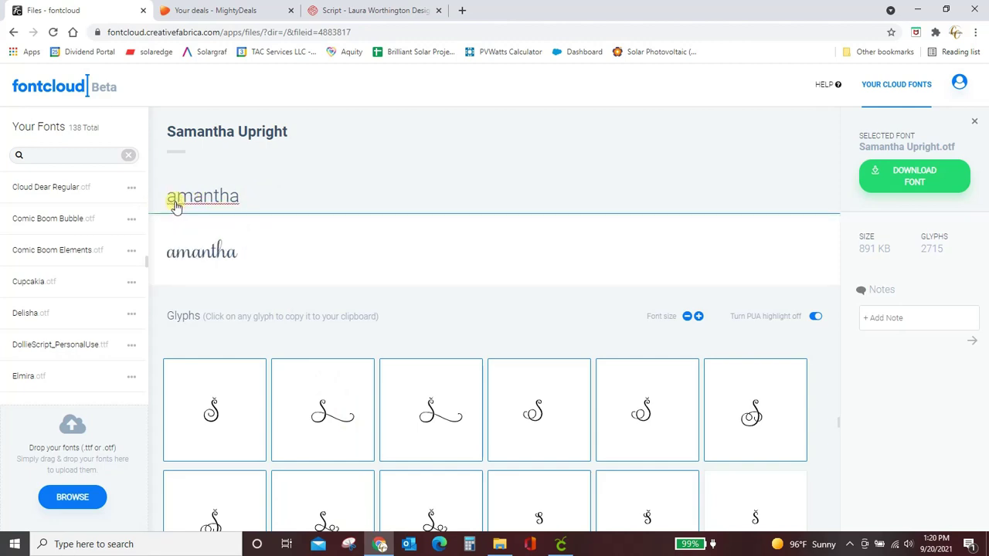
pyautogui.write('S')
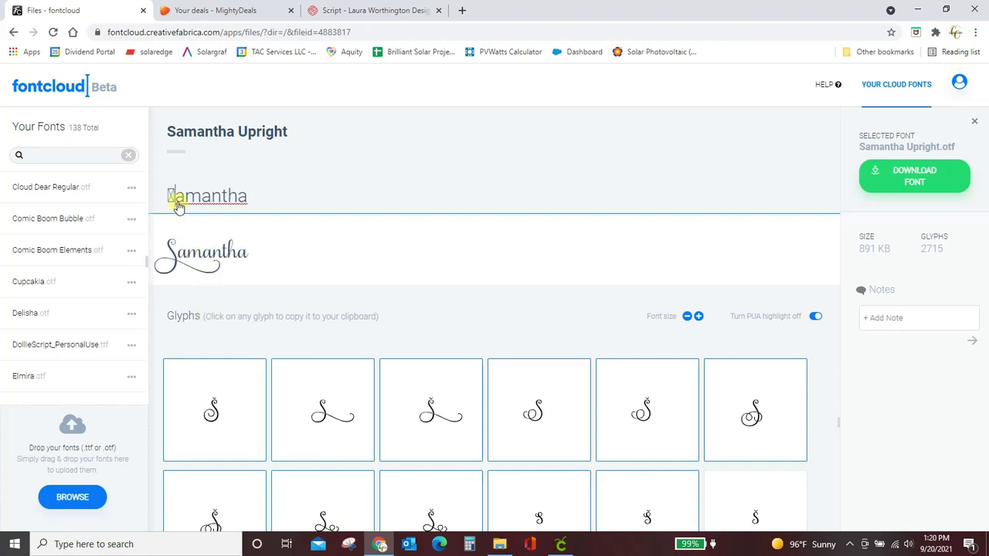
pyautogui.click(167, 199)
pyautogui.hotkey('ctrl', 'v')
# Step: Select 'amantha' in the preview, then browse down to the swash U, V, X, Y alternates
pyautogui.doubleClick(177, 195)
pyautogui.rightClick(203, 198)
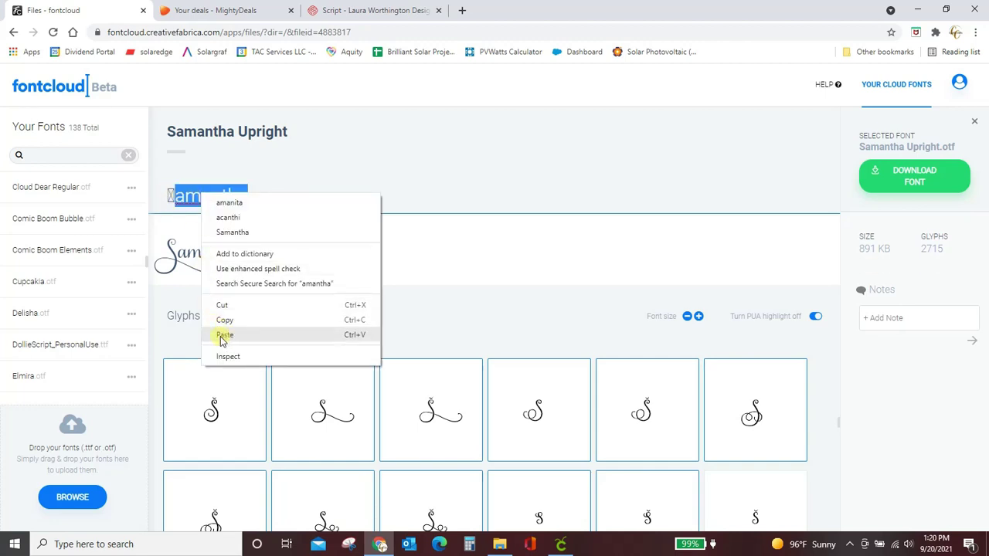
pyautogui.click(422, 185)
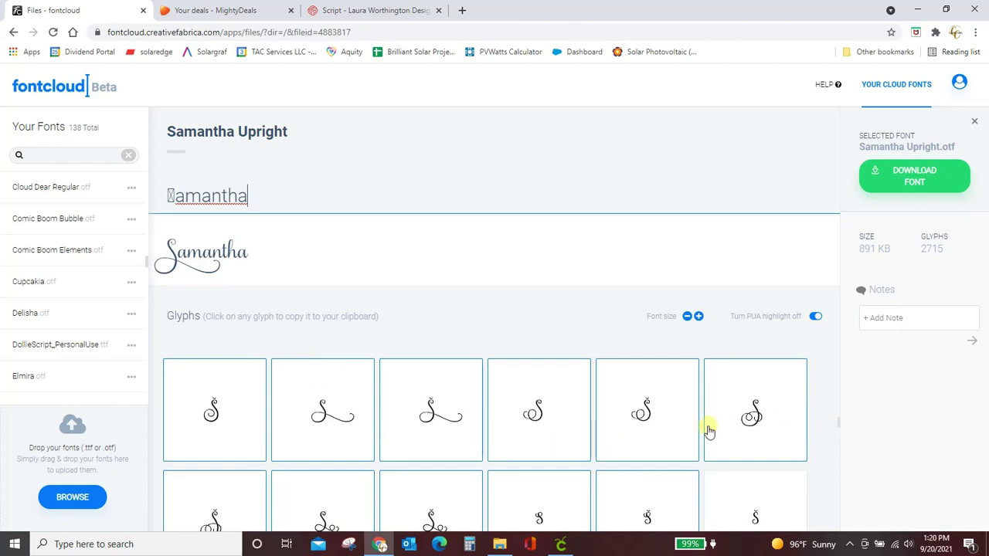
pyautogui.scroll(-10, 710, 431)
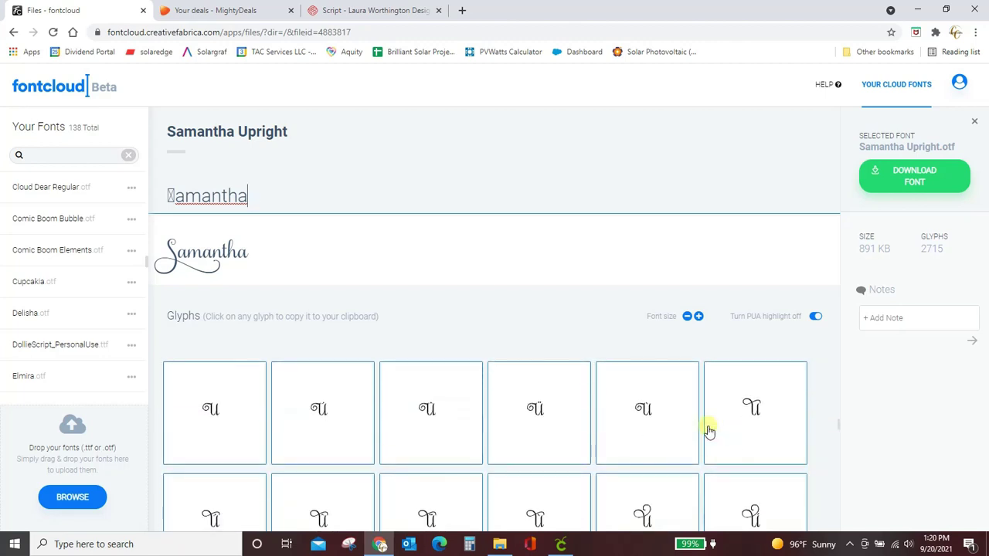
pyautogui.scroll(-8, 709, 431)
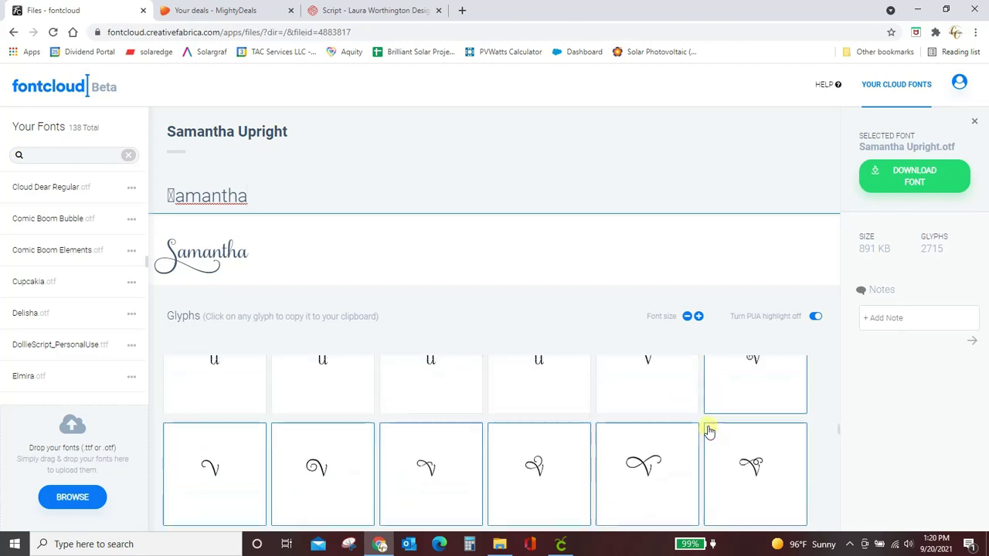
pyautogui.scroll(-8, 709, 431)
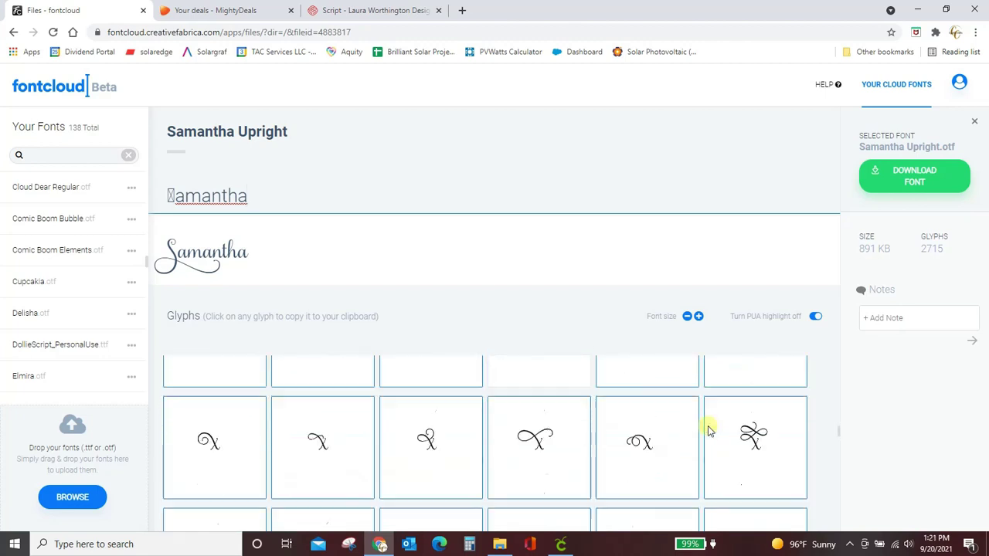
pyautogui.scroll(-8, 709, 431)
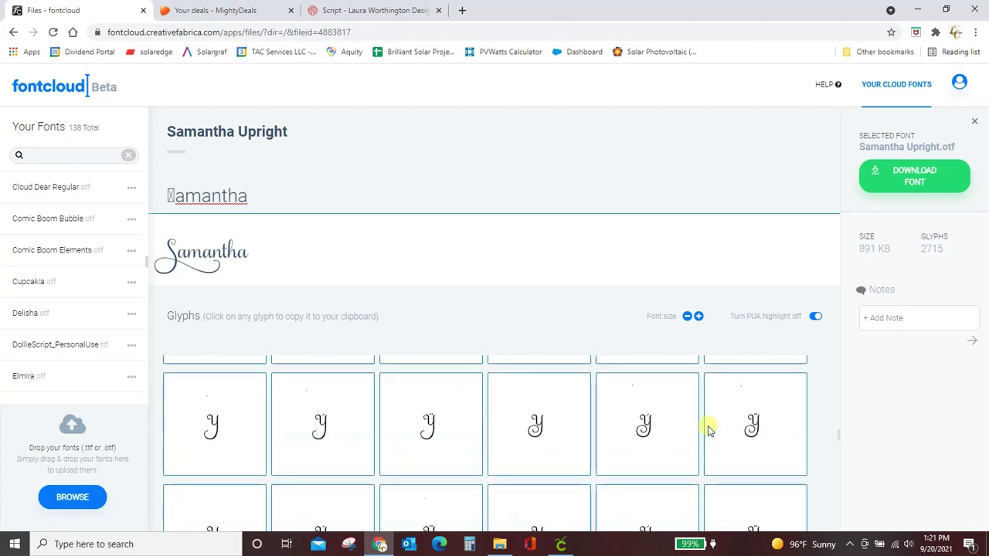
pyautogui.scroll(-8, 709, 431)
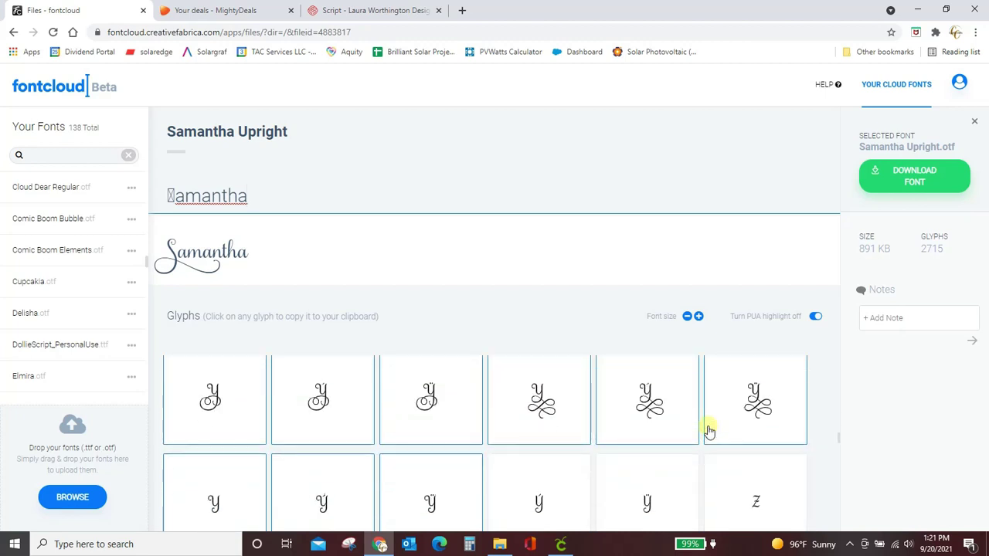
pyautogui.scroll(-2, 709, 431)
pyautogui.scroll(-2, 709, 432)
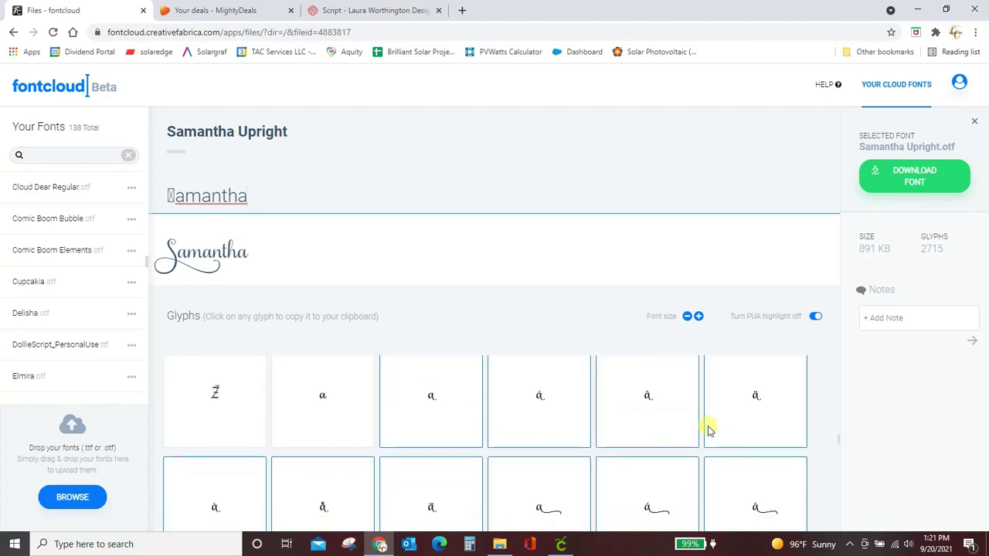
pyautogui.scroll(-1, 710, 431)
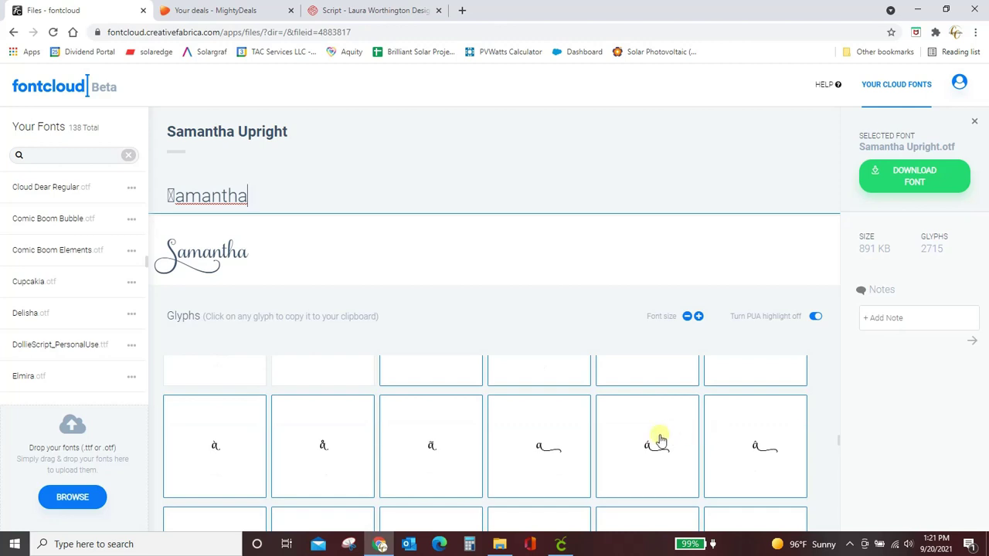
# Step: Back in Cricut, reveal the hidden swirl design and move the plain Samantha text below it
pyautogui.click(561, 544)
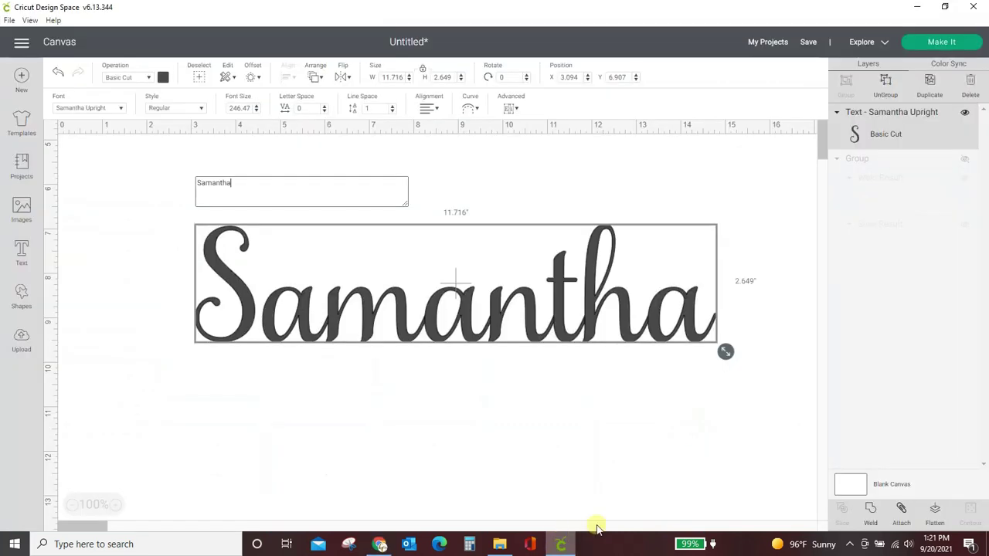
pyautogui.click(964, 160)
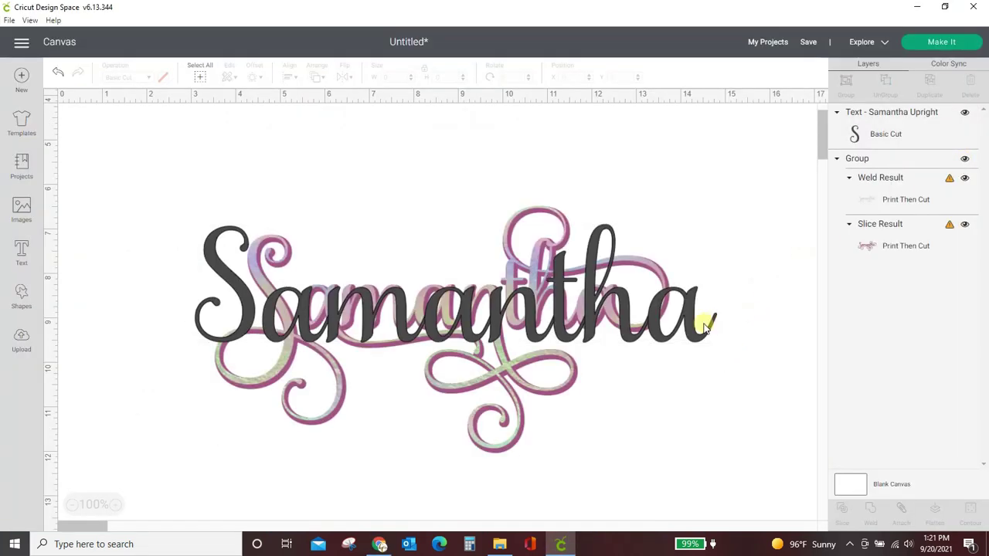
pyautogui.moveTo(427, 350); pyautogui.dragTo(408, 508)
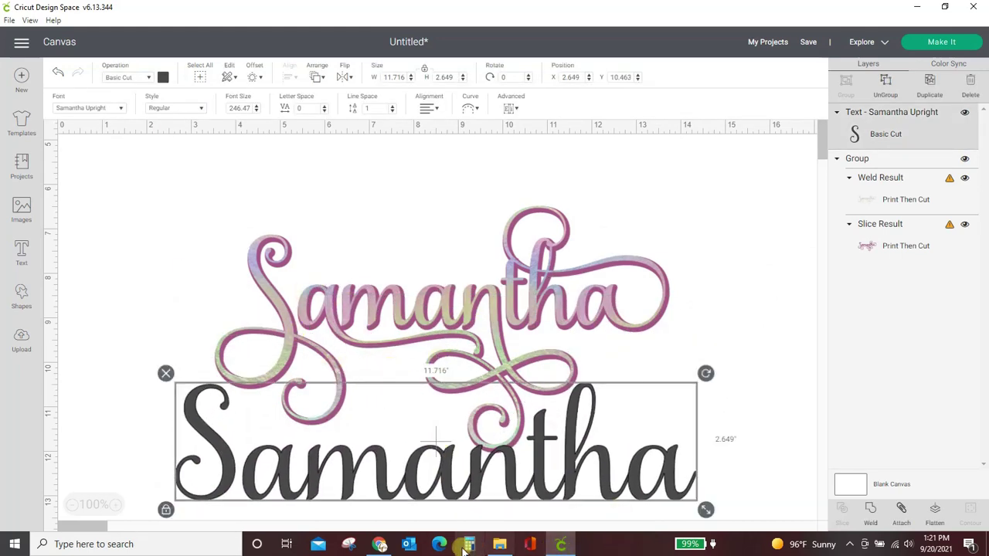
# Step: Replace the first a in the Fontcloud Samantha sample with an alternate a glyph
pyautogui.click(379, 546)
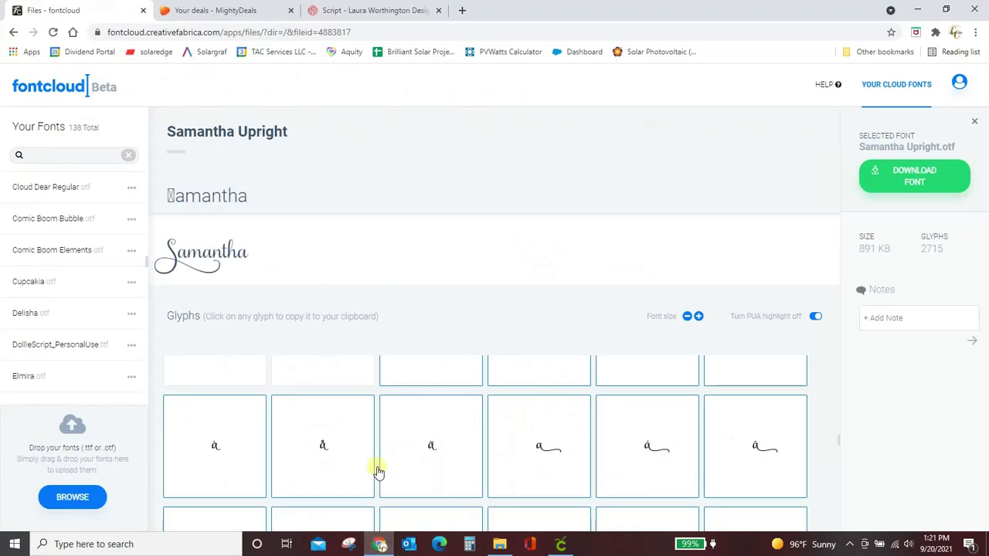
pyautogui.click(558, 462)
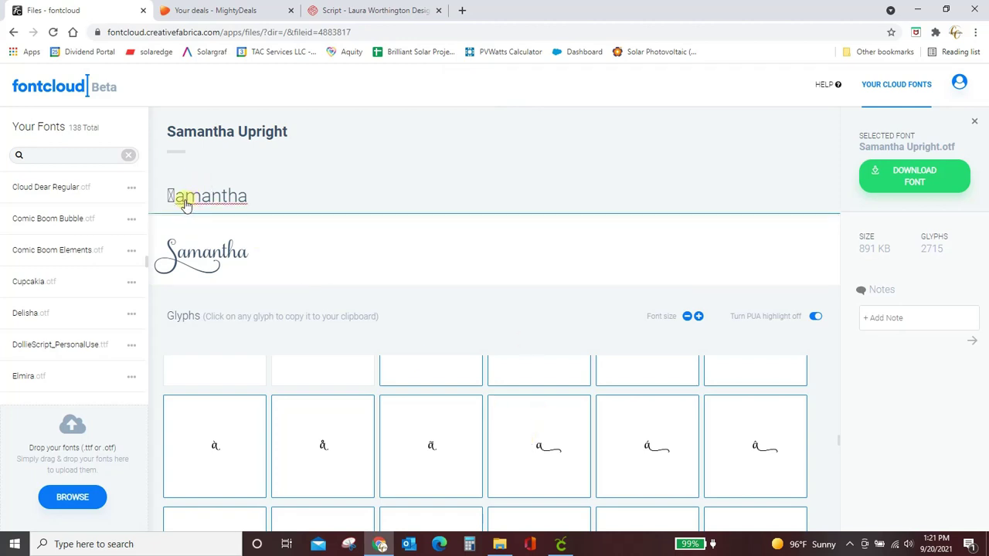
pyautogui.press('BackSpace')
pyautogui.hotkey('ctrl', 'v')
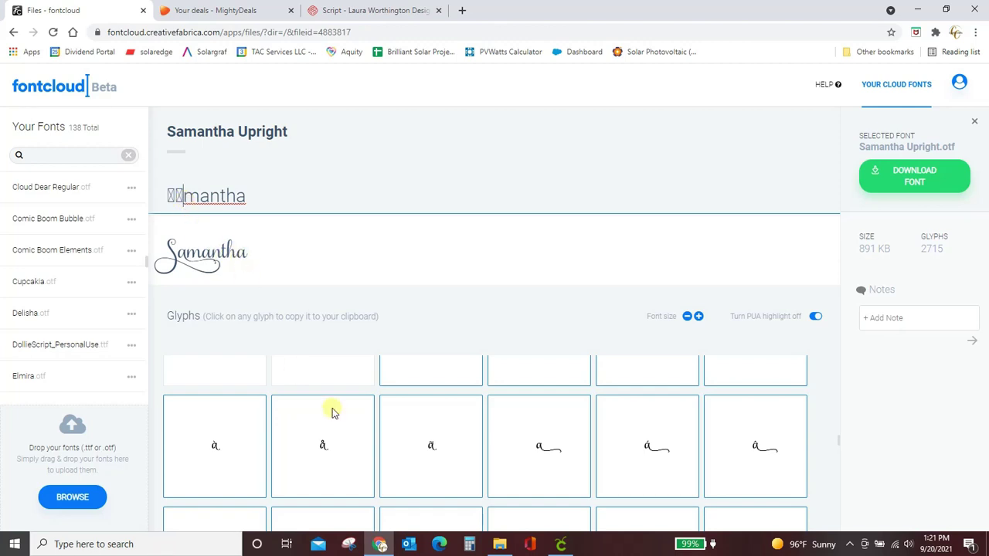
# Step: Replace the sample's final a with a swash-tailed a glyph
pyautogui.scroll(-2, 402, 448)
pyautogui.scroll(-5, 402, 448)
pyautogui.scroll(-4, 402, 448)
pyautogui.scroll(-5, 403, 450)
pyautogui.scroll(-4, 402, 448)
pyautogui.scroll(-2, 402, 448)
pyautogui.click(323, 442)
pyautogui.press('BackSpace')
pyautogui.hotkey('ctrl', 'v')
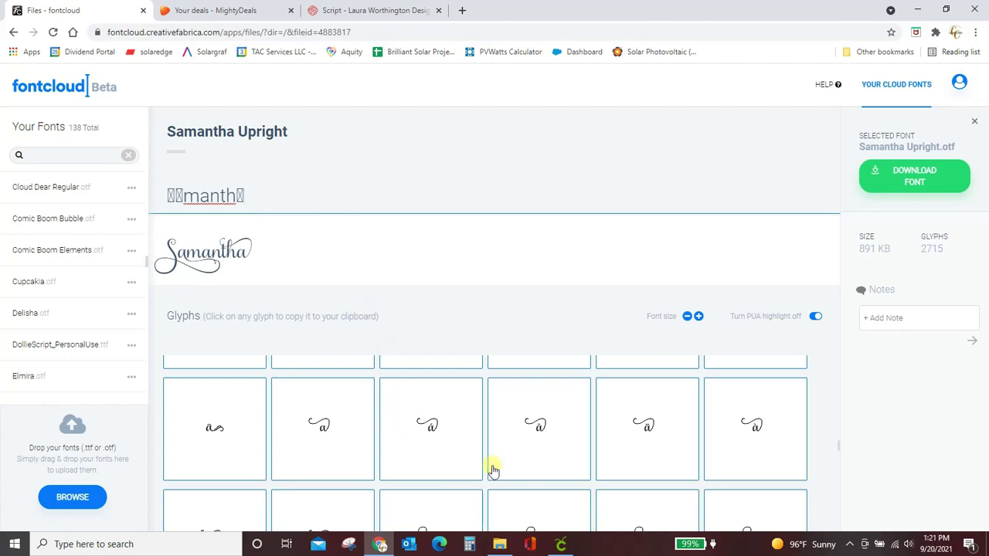
# Step: In Cricut, move the pink Samantha design up to X 3.812, Y 4.572
pyautogui.click(558, 544)
pyautogui.click(549, 332)
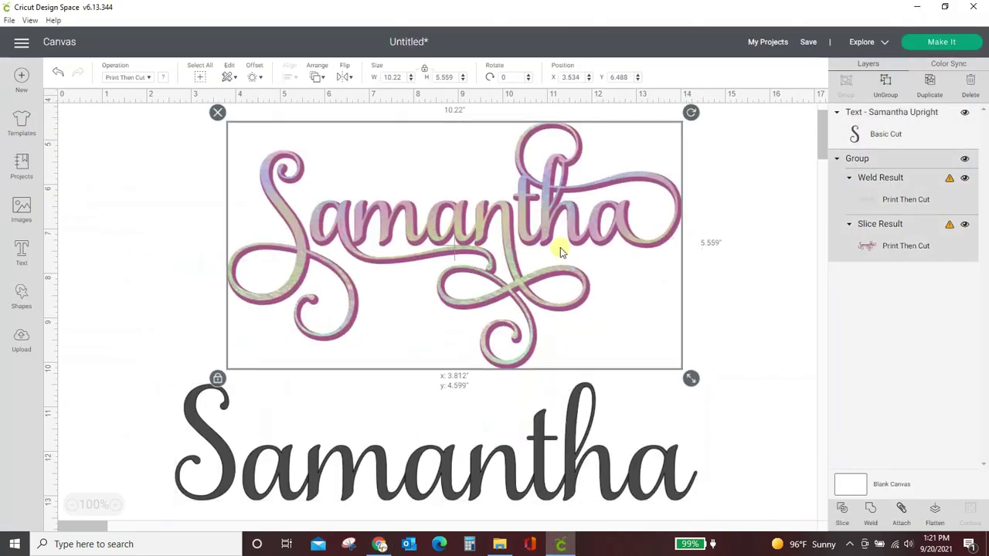
pyautogui.moveTo(508, 260); pyautogui.dragTo(510, 262)
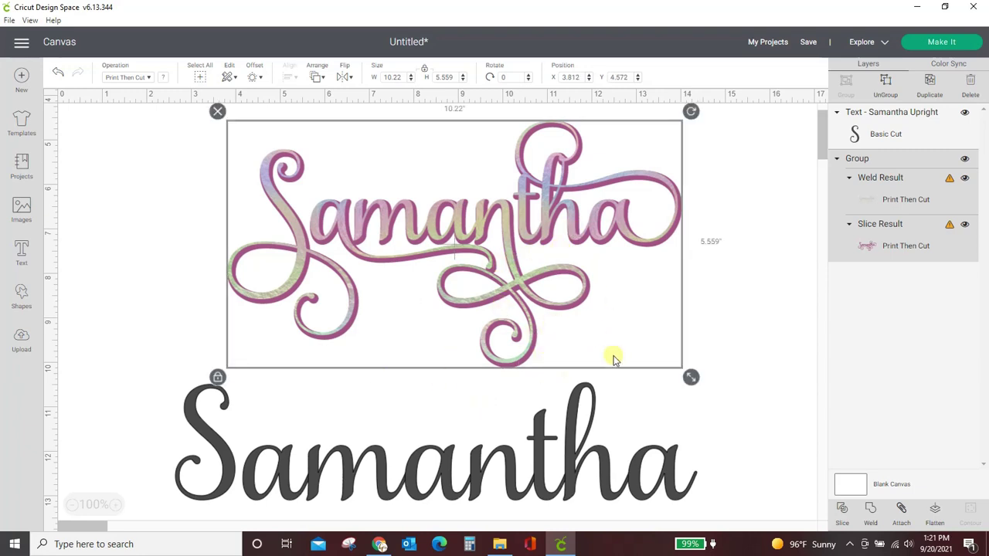
# Step: Replace the sample's n with the looped flourish glyph from the ornament glyphs
pyautogui.click(379, 544)
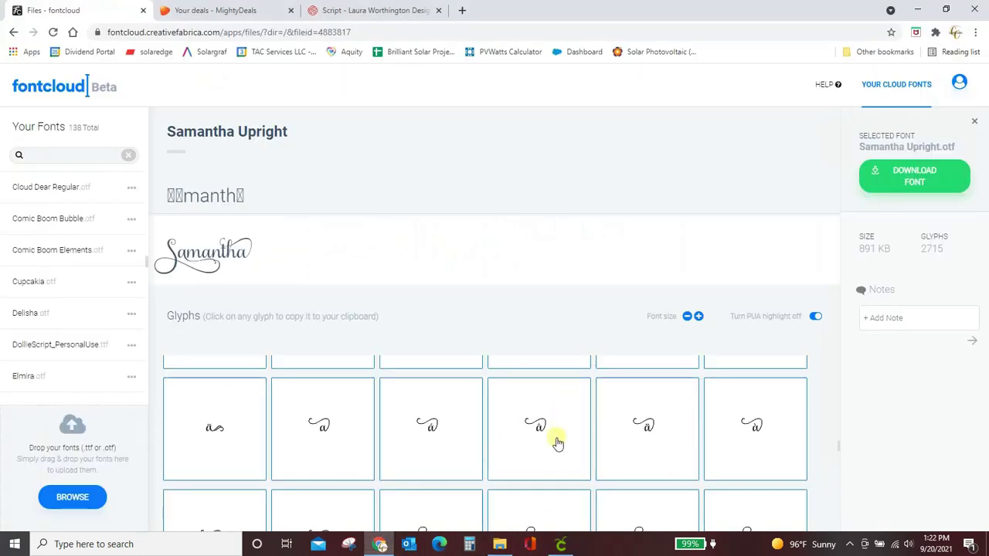
pyautogui.scroll(-10, 556, 441)
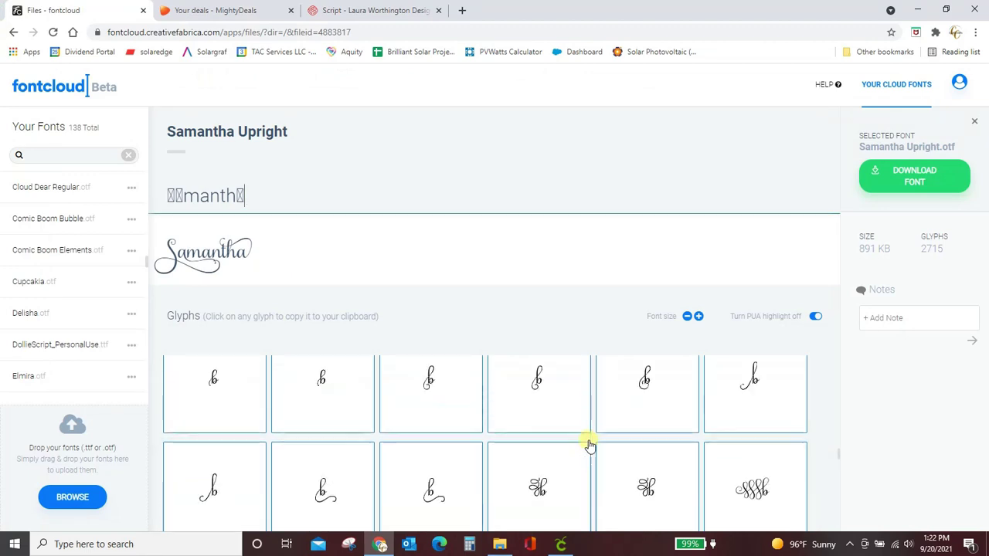
pyautogui.scroll(-10, 591, 445)
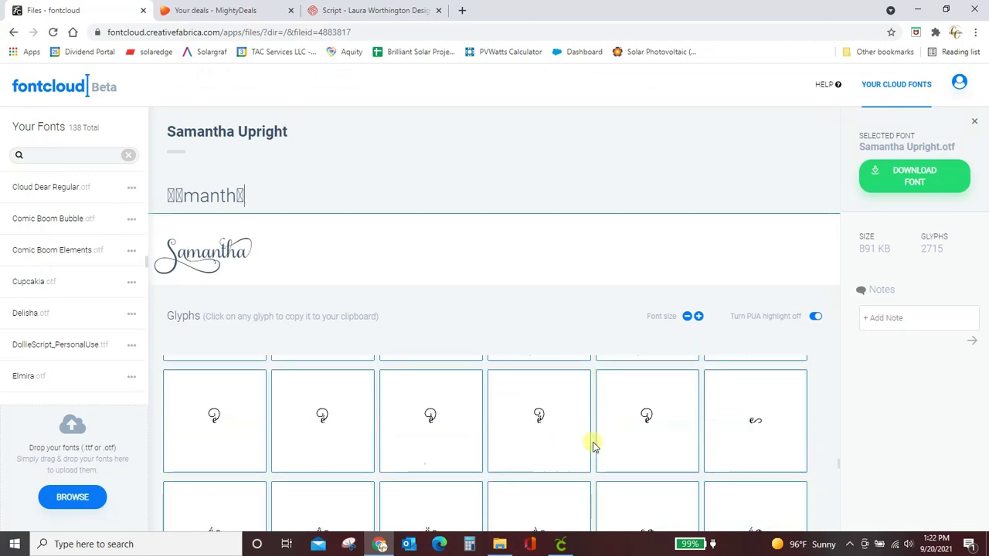
pyautogui.scroll(-10, 593, 447)
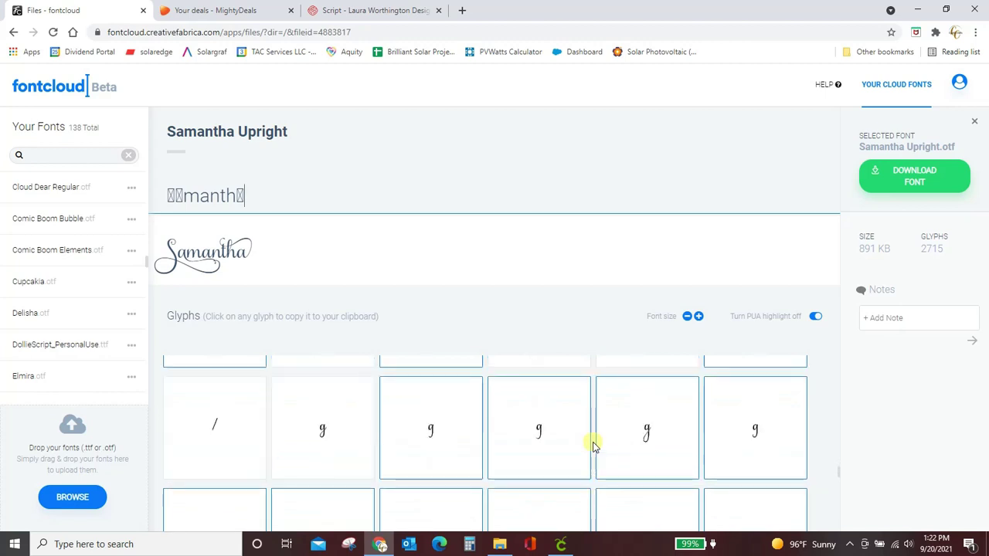
pyautogui.scroll(-3, 593, 447)
pyautogui.scroll(-10, 594, 446)
pyautogui.scroll(-10, 594, 447)
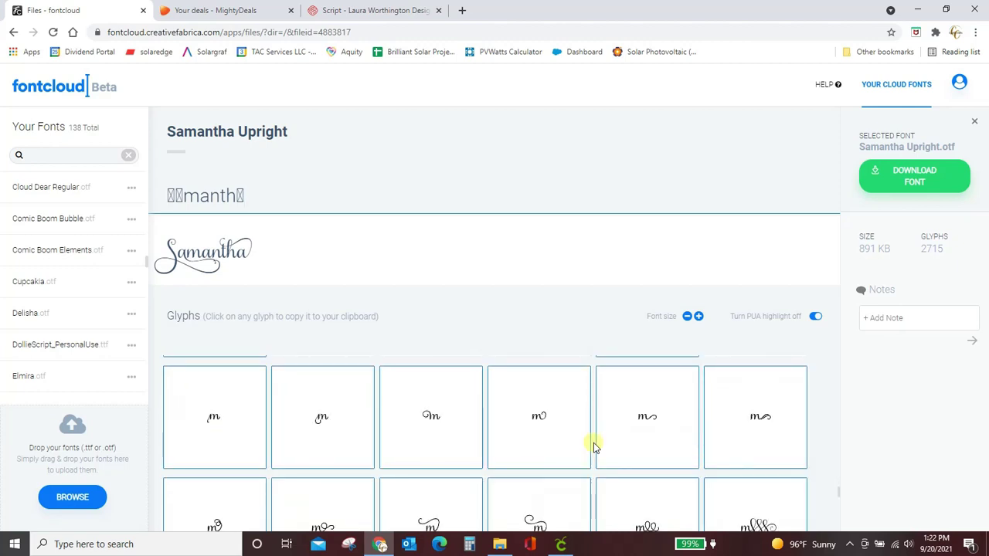
pyautogui.scroll(-8, 594, 447)
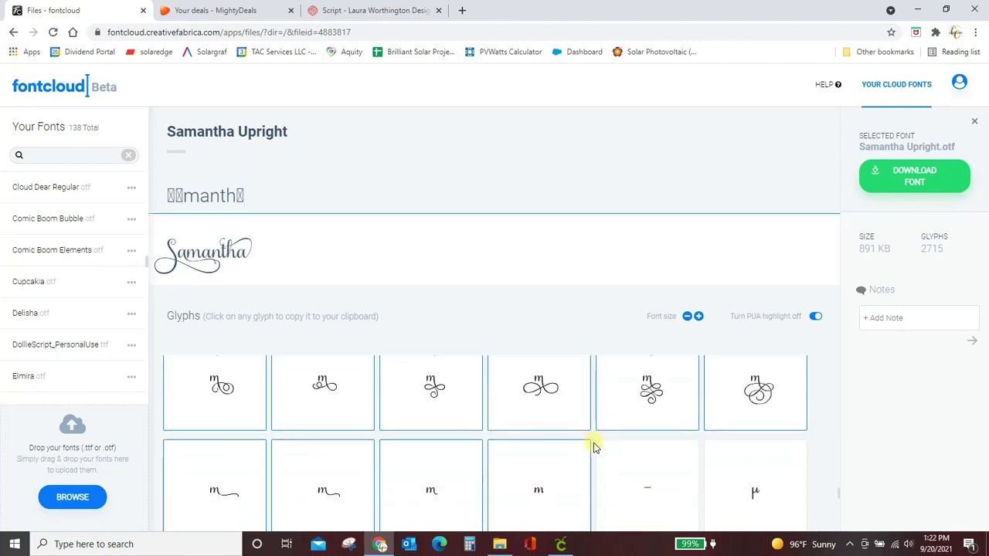
pyautogui.scroll(-8, 593, 446)
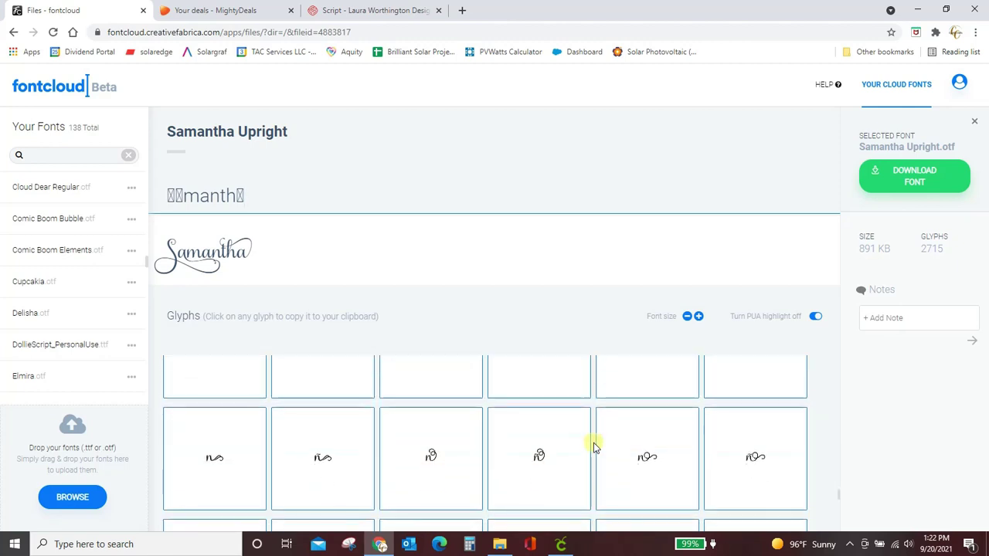
pyautogui.scroll(-8, 593, 446)
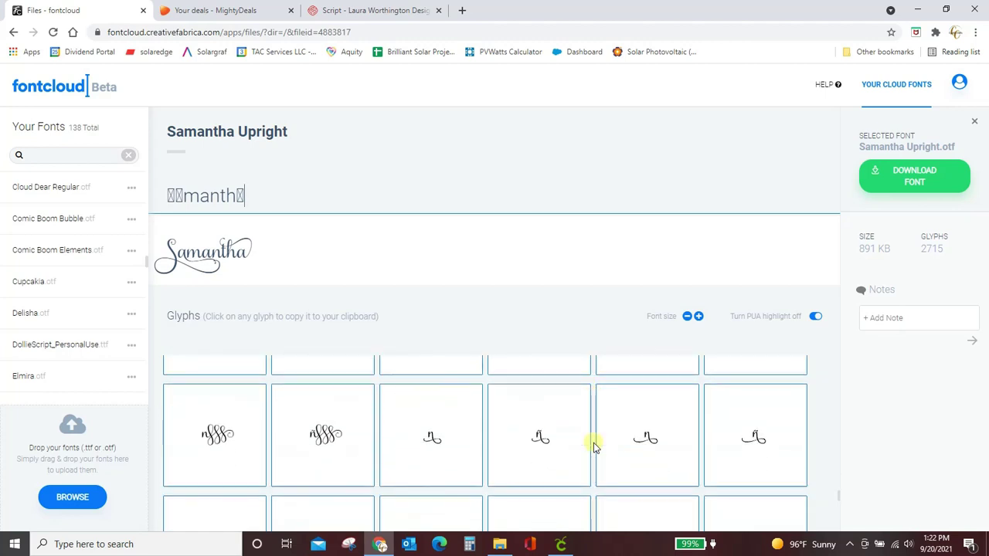
pyautogui.scroll(-8, 594, 446)
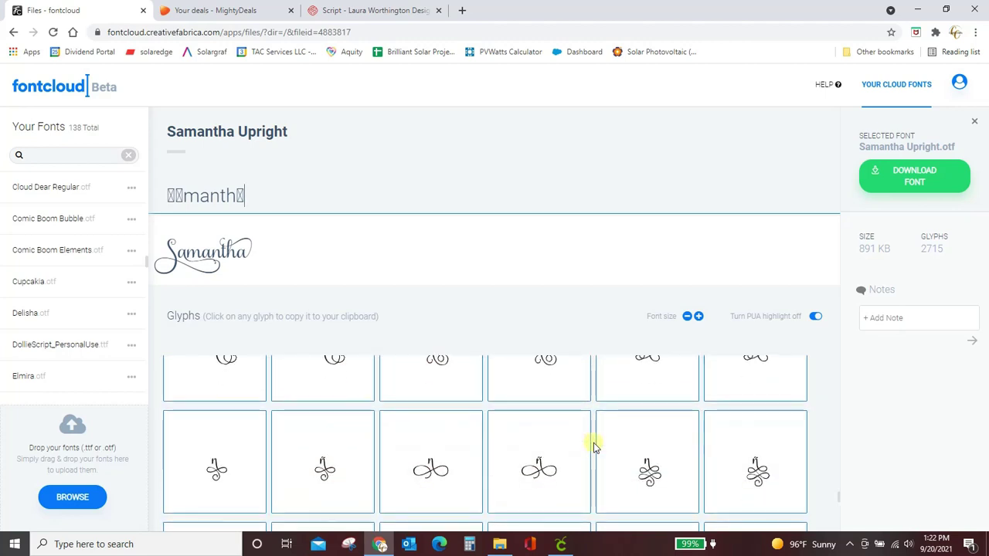
pyautogui.click(215, 469)
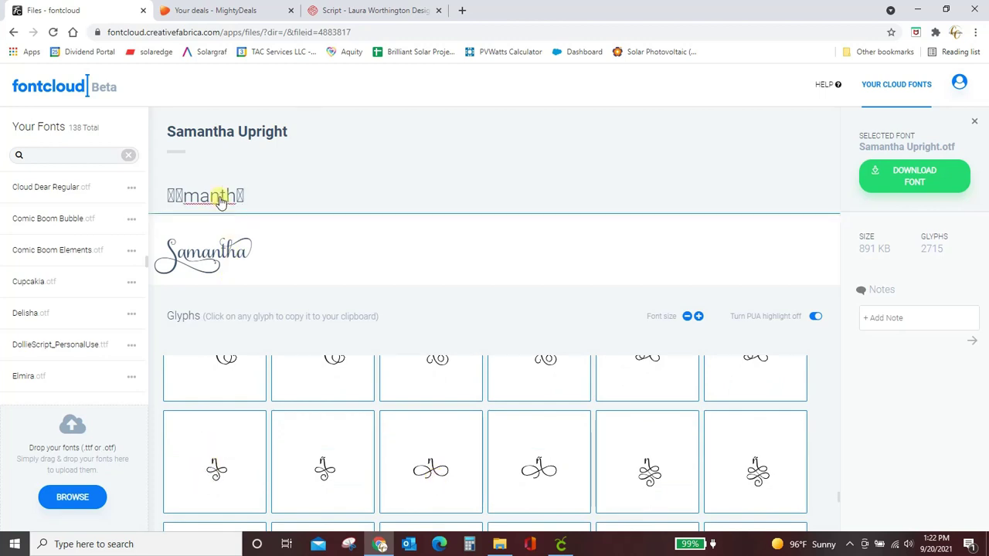
pyautogui.press('BackSpace')
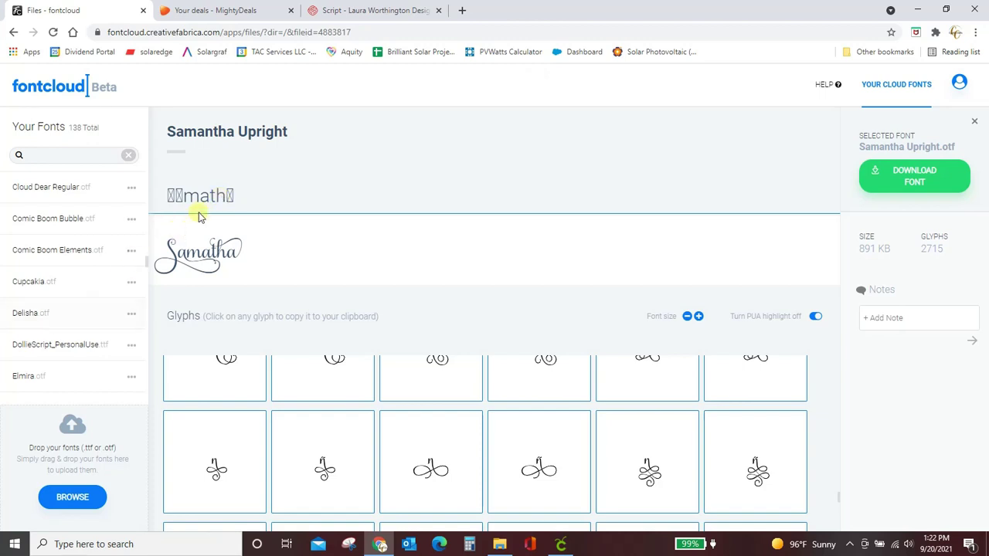
pyautogui.rightClick(209, 200)
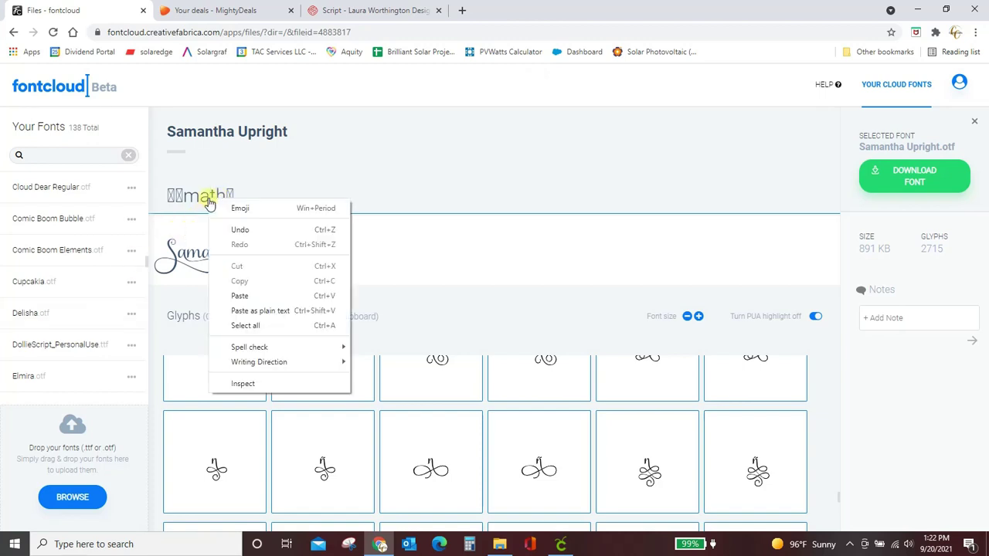
pyautogui.click(239, 298)
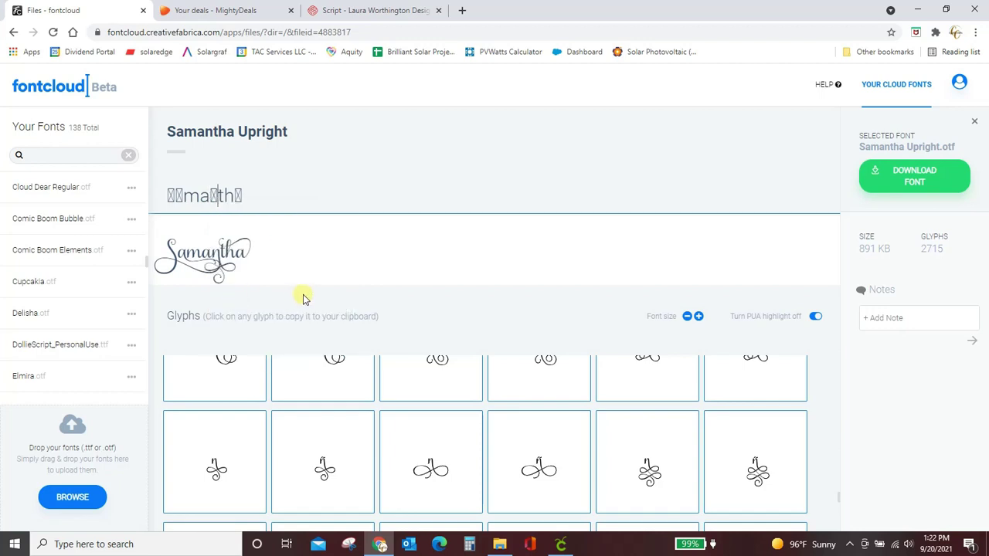
pyautogui.click(266, 260)
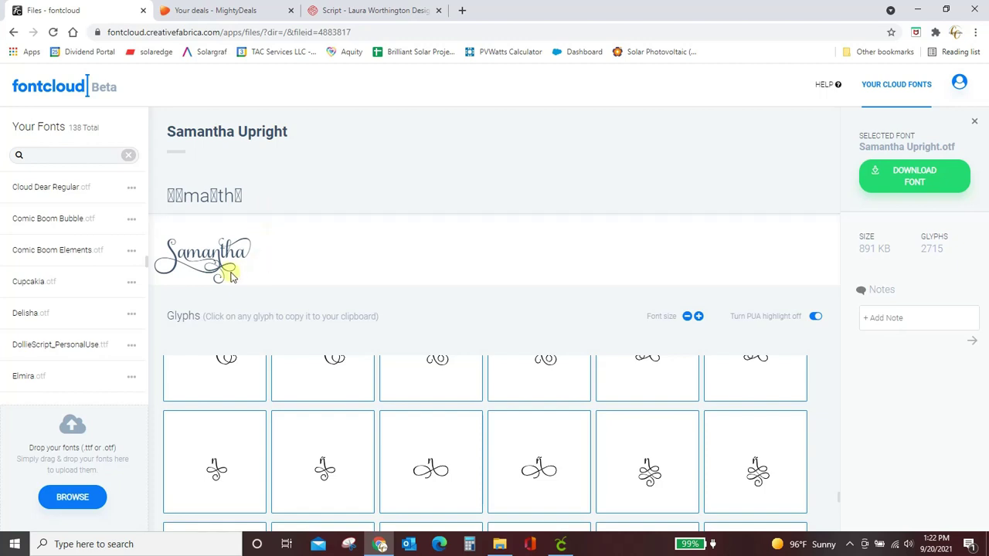
pyautogui.click(561, 545)
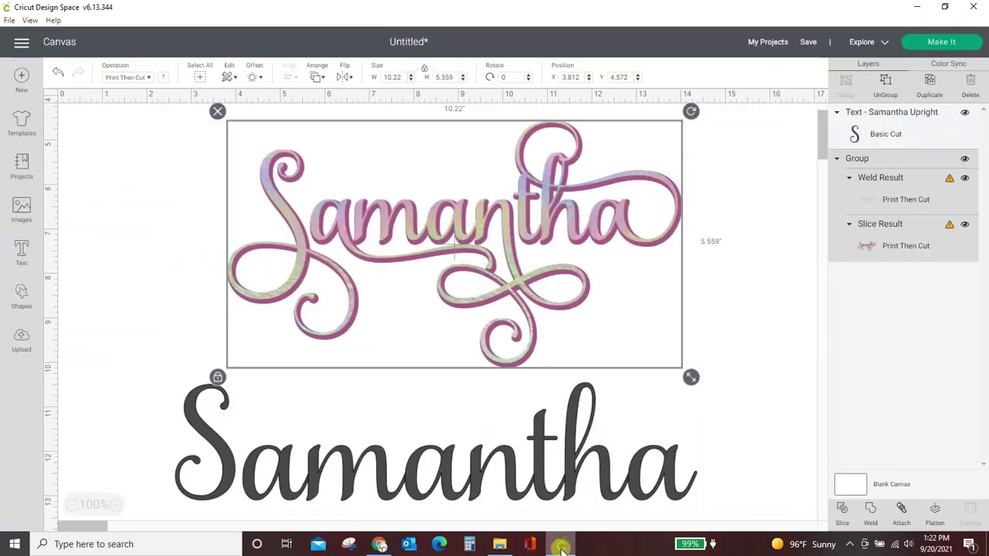
pyautogui.click(380, 544)
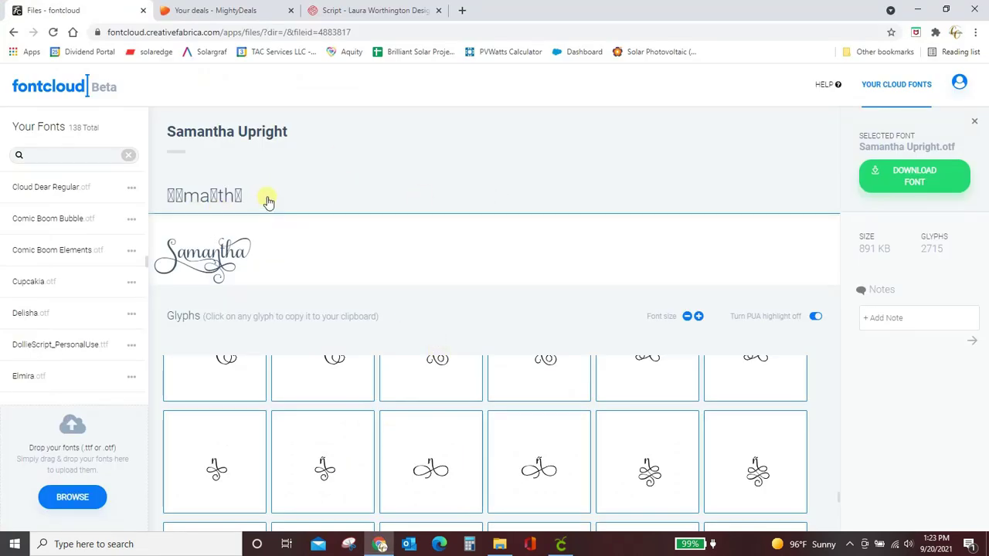
# Step: Copy the full decorated Samantha glyph string from the Fontcloud preview
pyautogui.moveTo(260, 201); pyautogui.dragTo(170, 197)
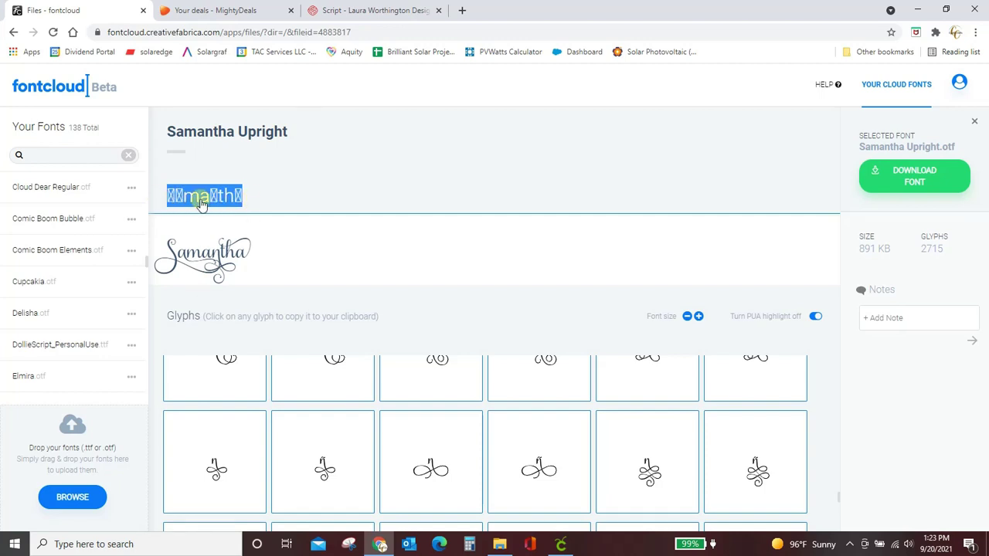
pyautogui.rightClick(201, 201)
pyautogui.click(229, 246)
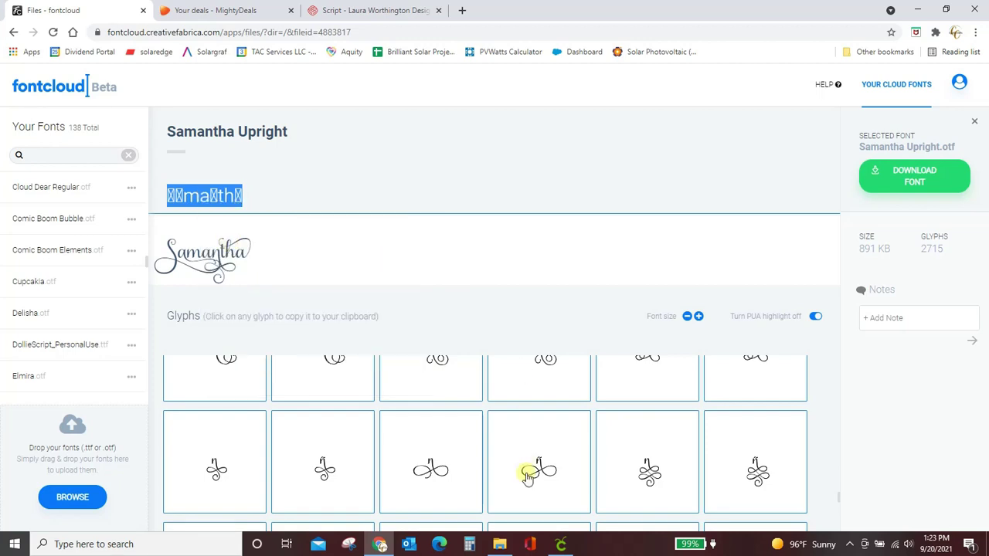
# Step: Replace the dark Samantha text's wording with the pasted swash glyphs, about 13.872 × 6.573 in
pyautogui.click(561, 545)
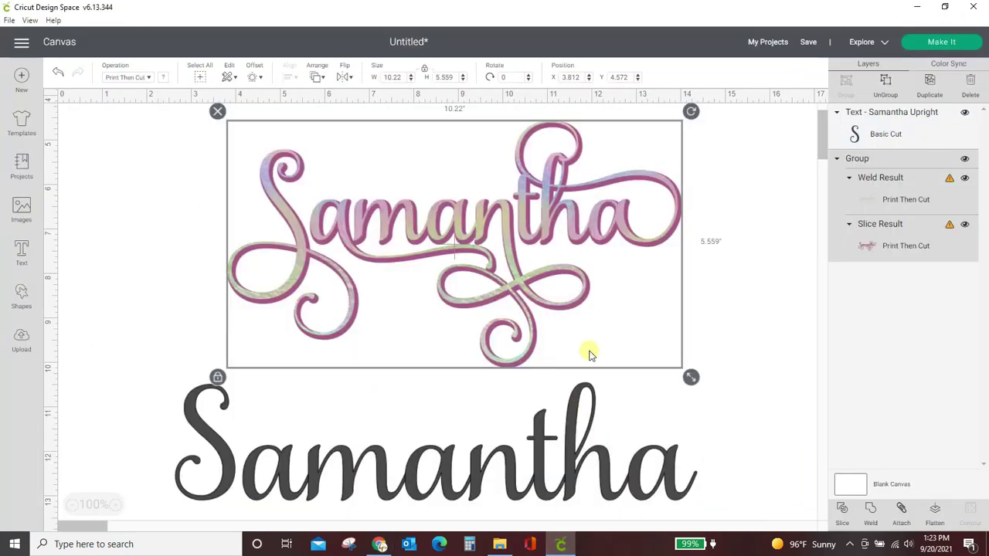
pyautogui.scroll(-3, 587, 352)
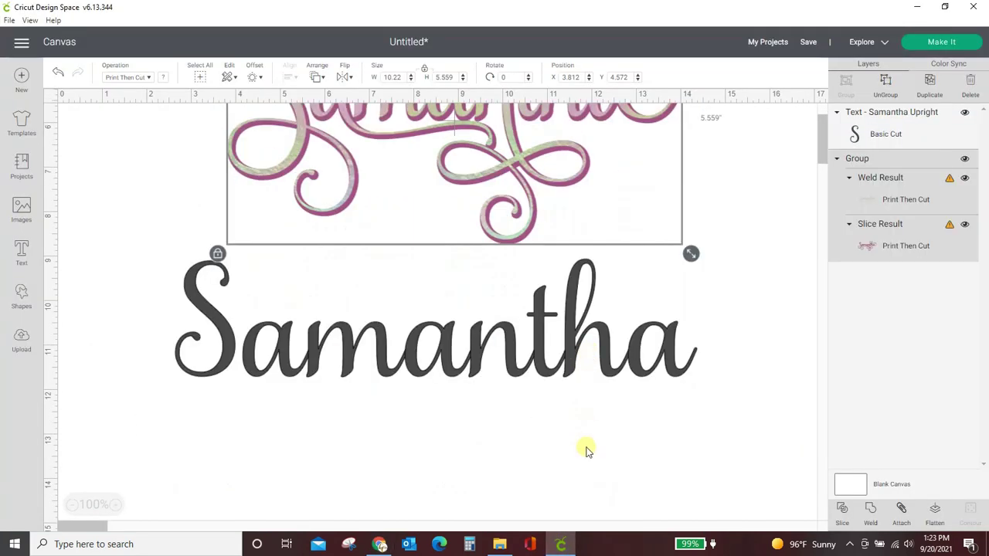
pyautogui.click(607, 363)
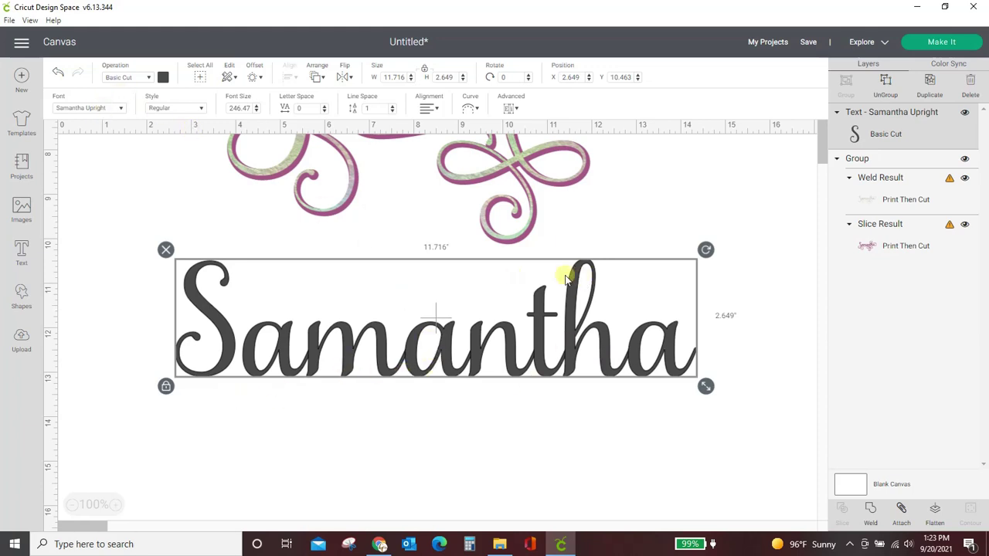
pyautogui.doubleClick(669, 348)
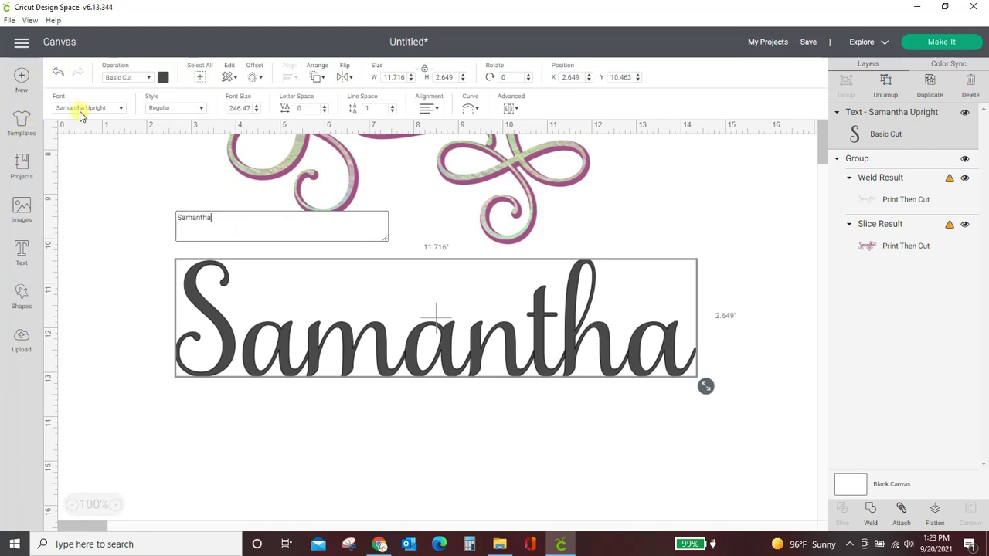
pyautogui.click(199, 228)
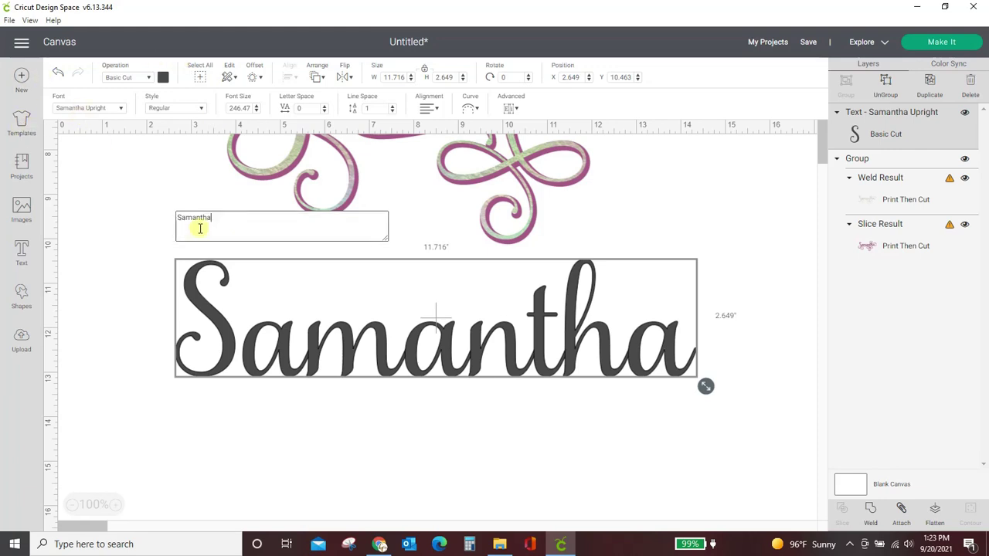
pyautogui.press('BackSpace')
pyautogui.press('BackSpace')
pyautogui.press('BackSpace')
pyautogui.press('BackSpace')
pyautogui.press('BackSpace')
pyautogui.press('BackSpace')
pyautogui.press('BackSpace')
pyautogui.press('BackSpace')
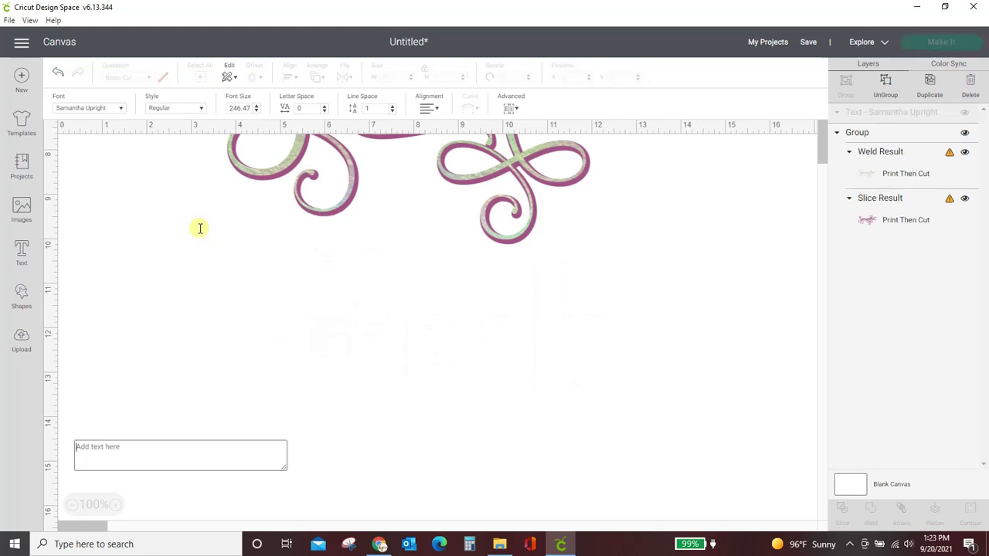
pyautogui.hotkey('ctrl', 'v')
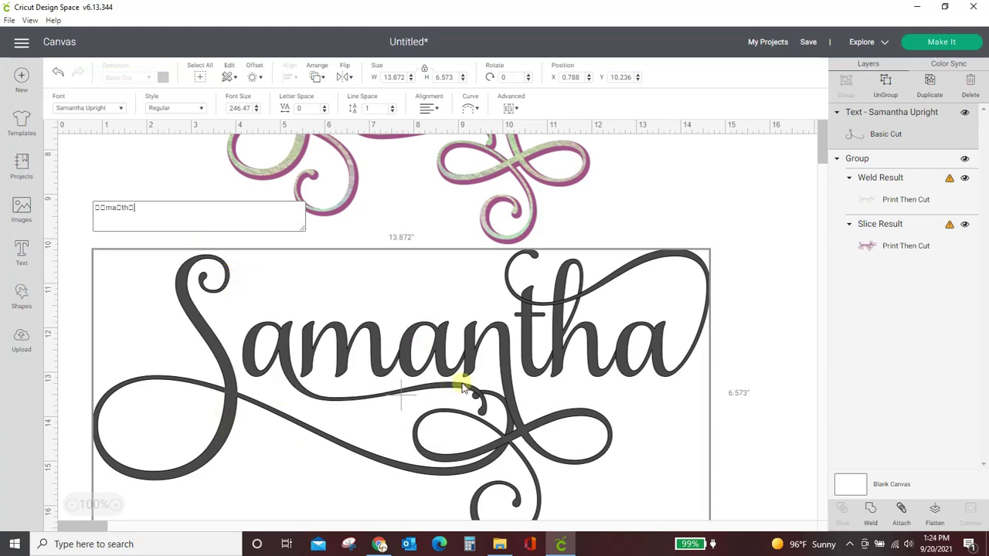
pyautogui.click(669, 347)
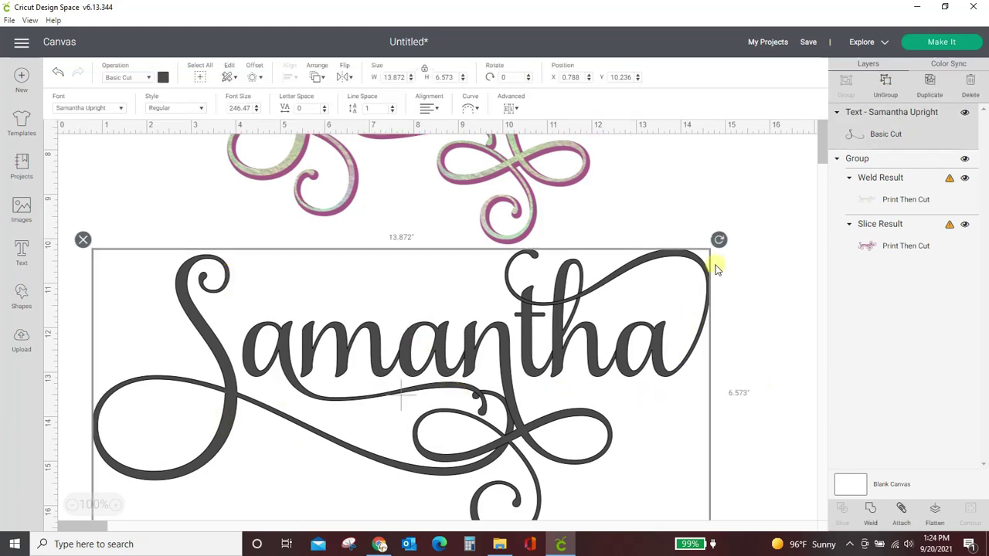
# Step: Shrink both the pink printed Samantha image and the black Samantha text
pyautogui.scroll(-3, 664, 309)
pyautogui.moveTo(716, 429); pyautogui.dragTo(556, 357)
pyautogui.scroll(5, 640, 358)
pyautogui.moveTo(444, 369); pyautogui.dragTo(529, 377)
pyautogui.scroll(2, 579, 294)
pyautogui.click(547, 287)
pyautogui.moveTo(682, 372); pyautogui.dragTo(588, 321)
pyautogui.click(549, 460)
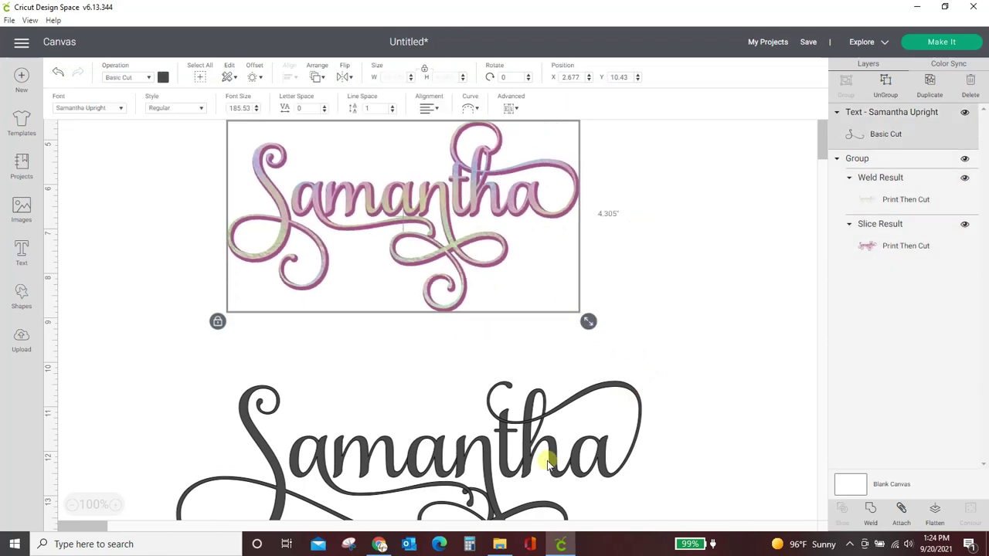
pyautogui.scroll(-3, 629, 471)
pyautogui.moveTo(649, 488); pyautogui.dragTo(622, 382)
pyautogui.scroll(6, 625, 405)
pyautogui.scroll(-3, 640, 406)
pyautogui.click(716, 423)
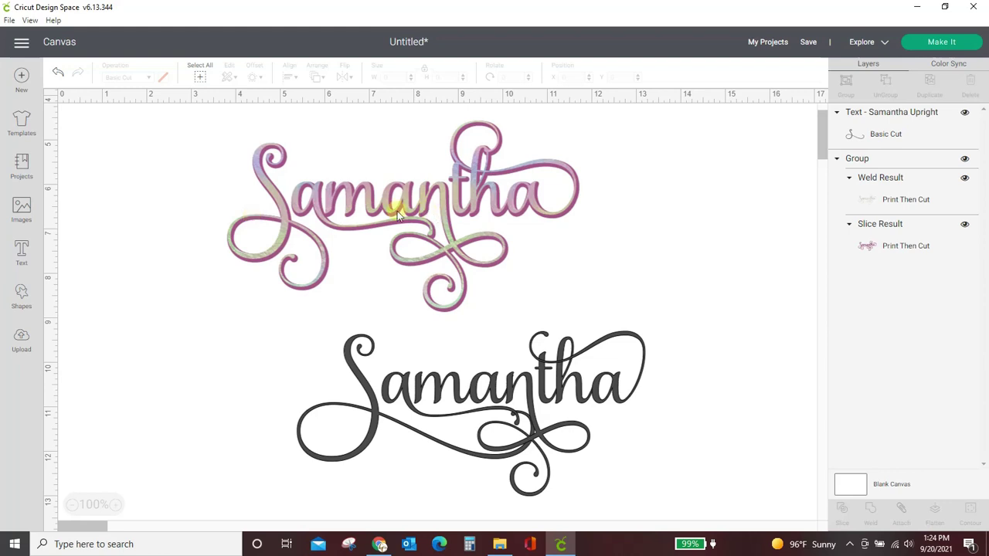
# Step: Place the black text under the pink one and weld it into a 7.817 × 3.704 in shape
pyautogui.moveTo(523, 209); pyautogui.dragTo(527, 219)
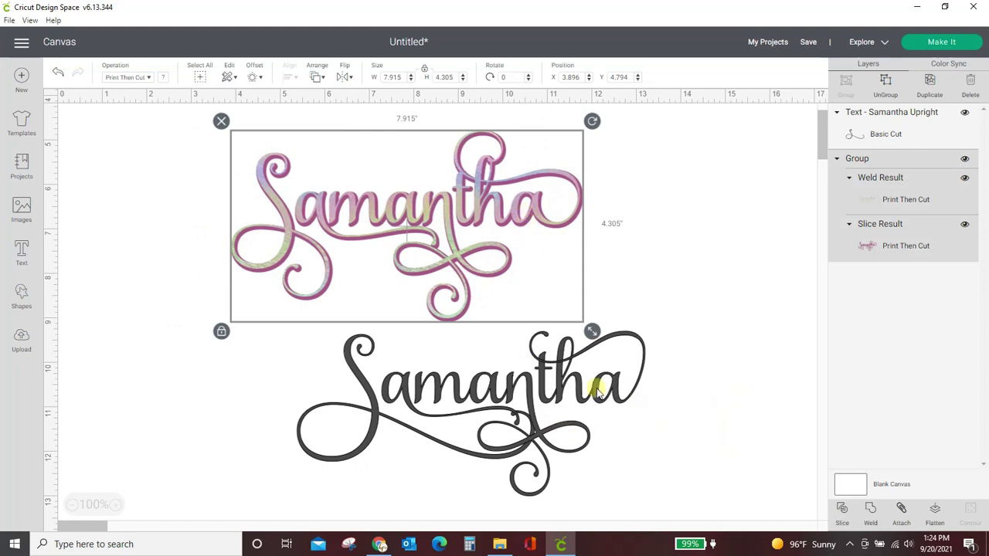
pyautogui.moveTo(597, 393); pyautogui.dragTo(570, 418)
pyautogui.scroll(-2, 659, 357)
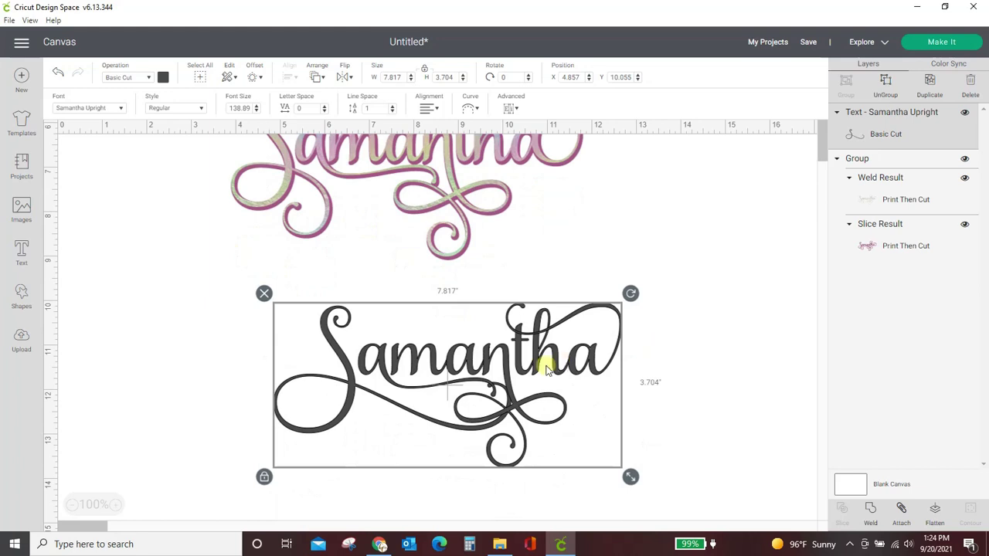
pyautogui.click(871, 510)
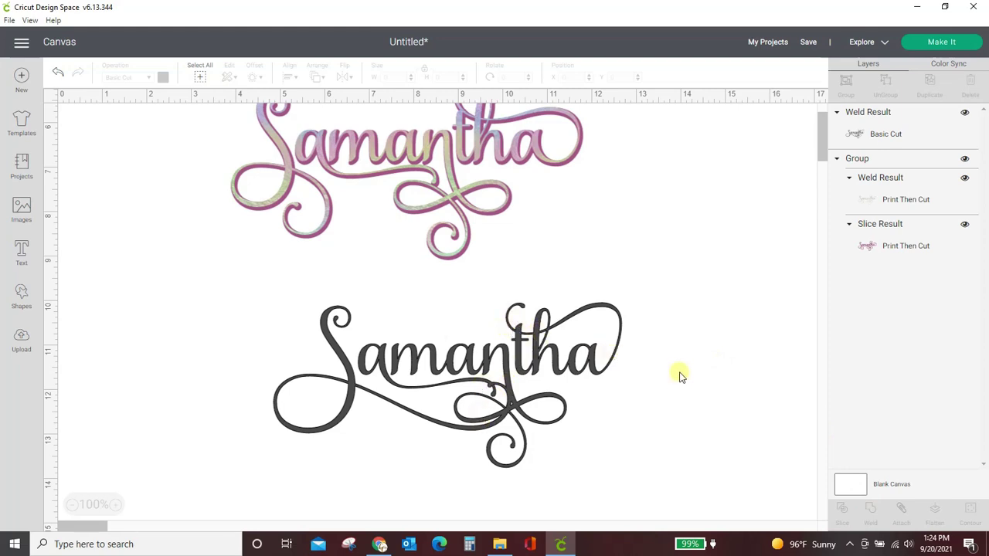
pyautogui.moveTo(569, 379); pyautogui.dragTo(530, 360)
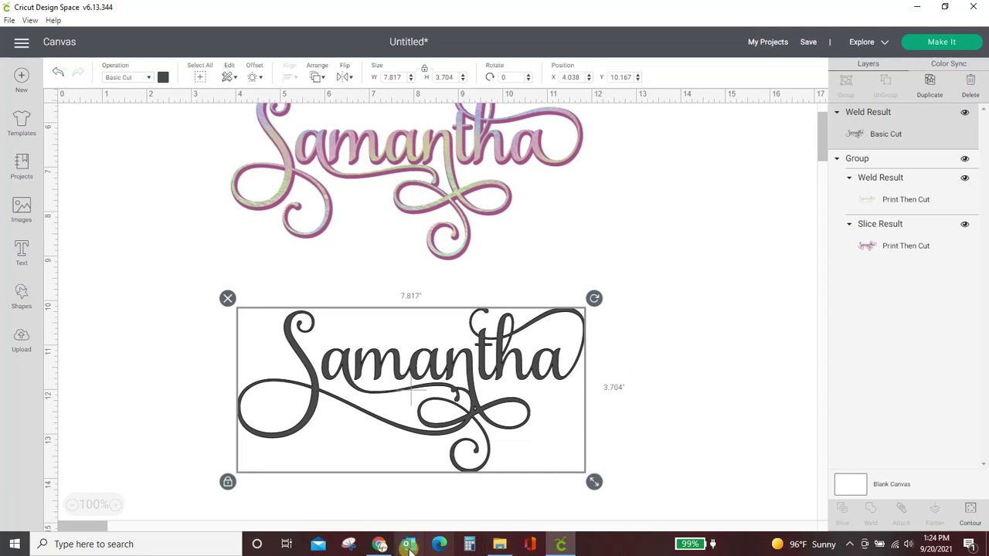
# Step: Clear the Fontcloud preview field and type Samantha
pyautogui.click(380, 548)
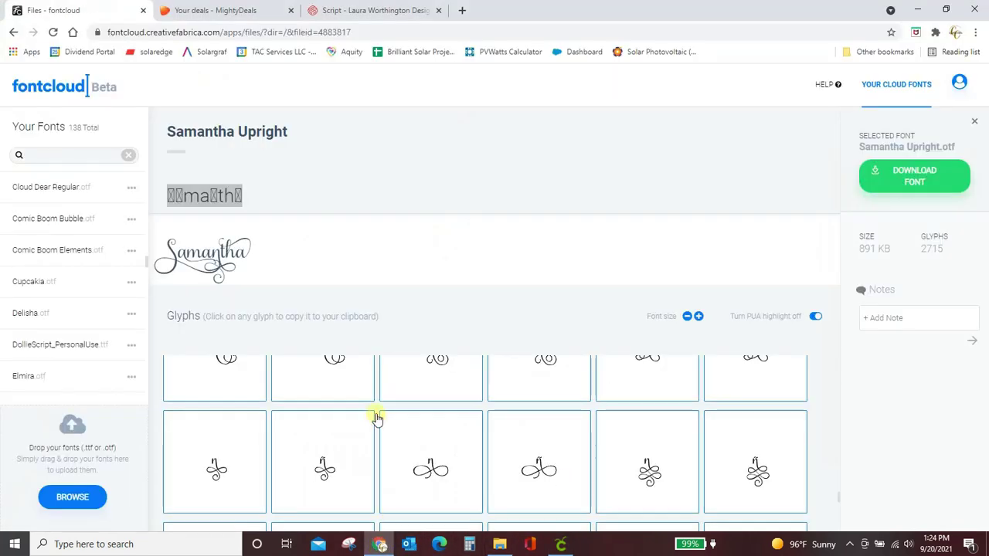
pyautogui.tripleClick(280, 212)
pyautogui.press('BackSpace')
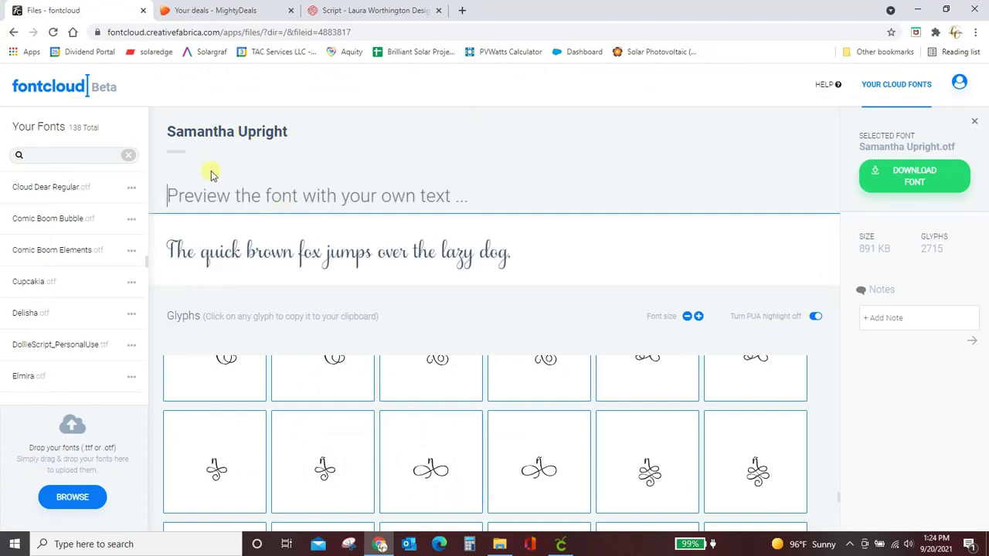
pyautogui.write('Samantha')
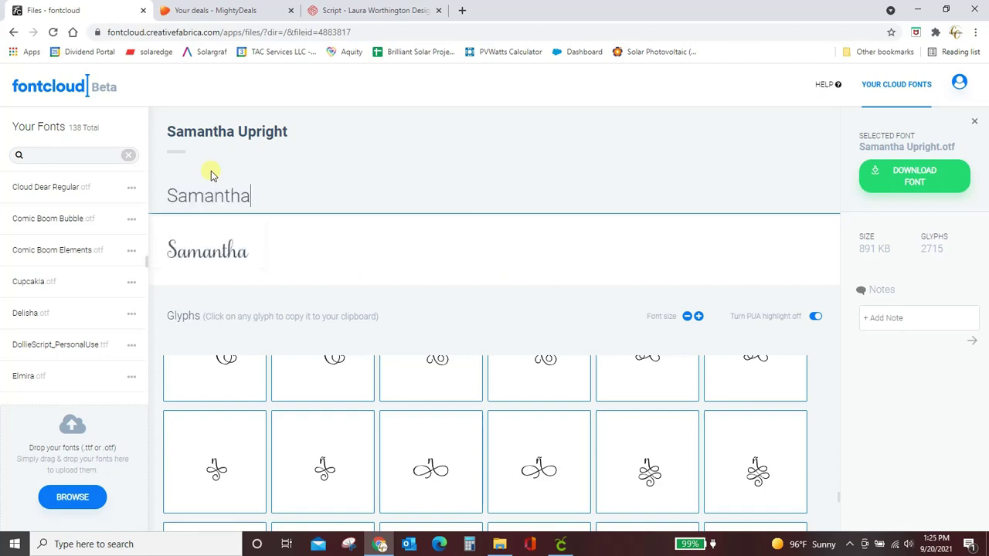
# Step: Append a swash p glyph after Samantha and select the whole preview text
pyautogui.scroll(-3, 520, 379)
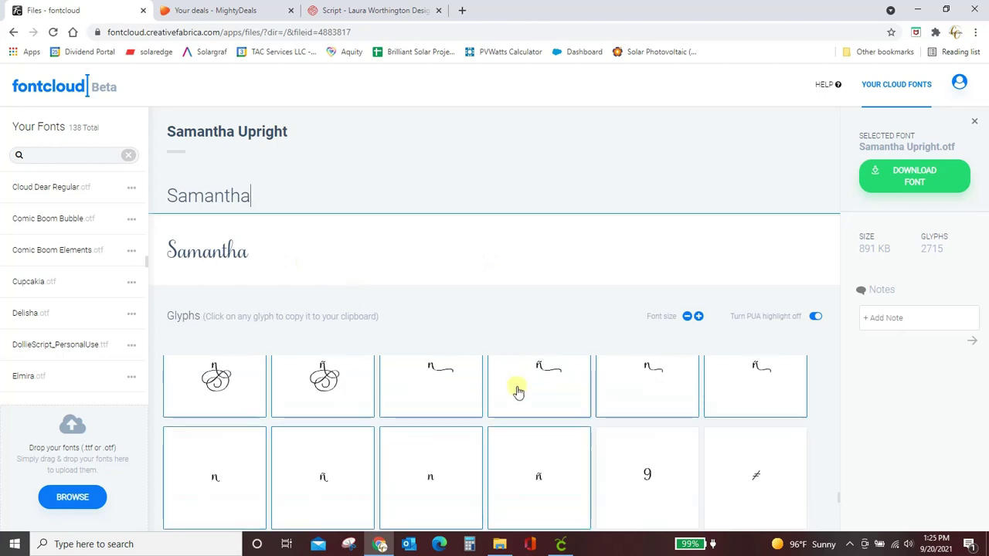
pyautogui.scroll(-5, 519, 392)
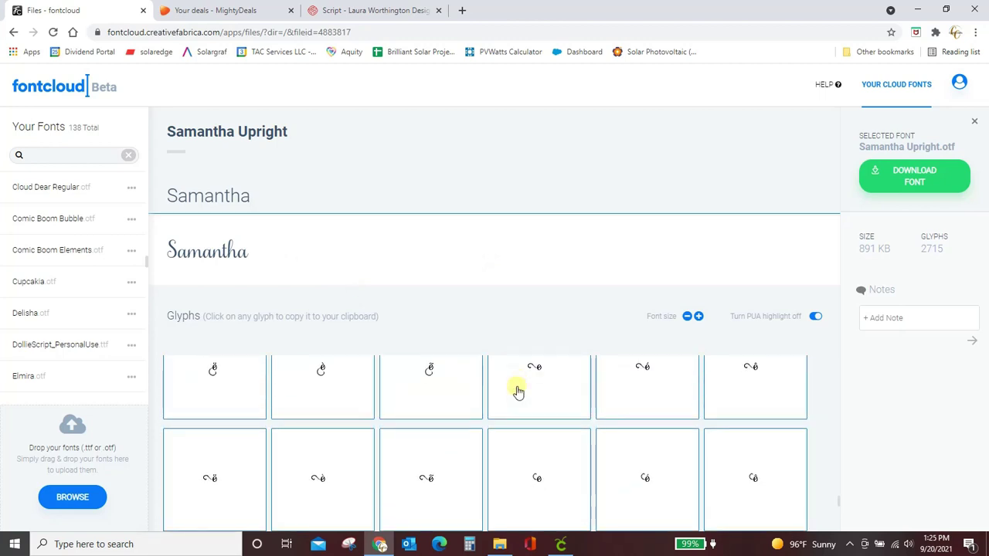
pyautogui.scroll(-5, 518, 392)
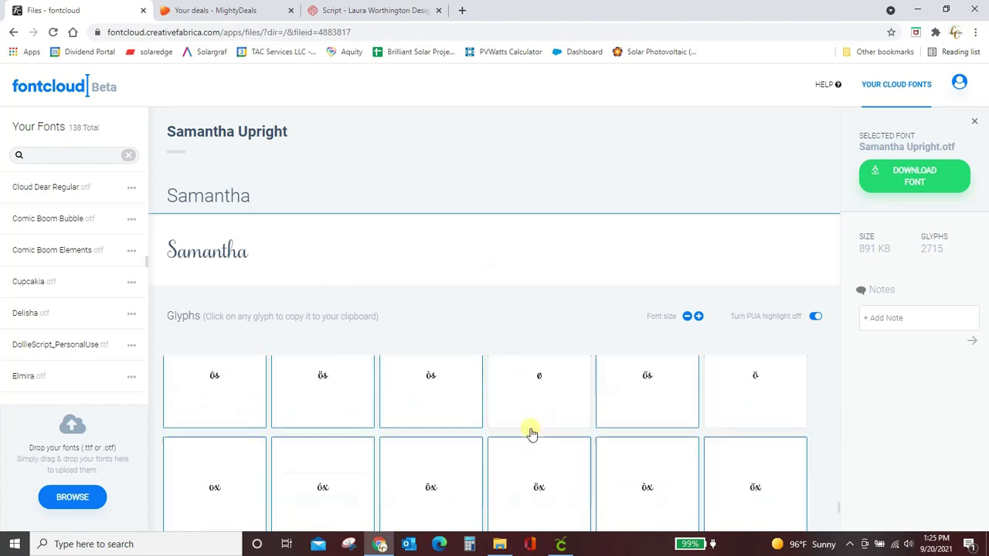
pyautogui.scroll(-1, 531, 434)
pyautogui.scroll(-1, 532, 435)
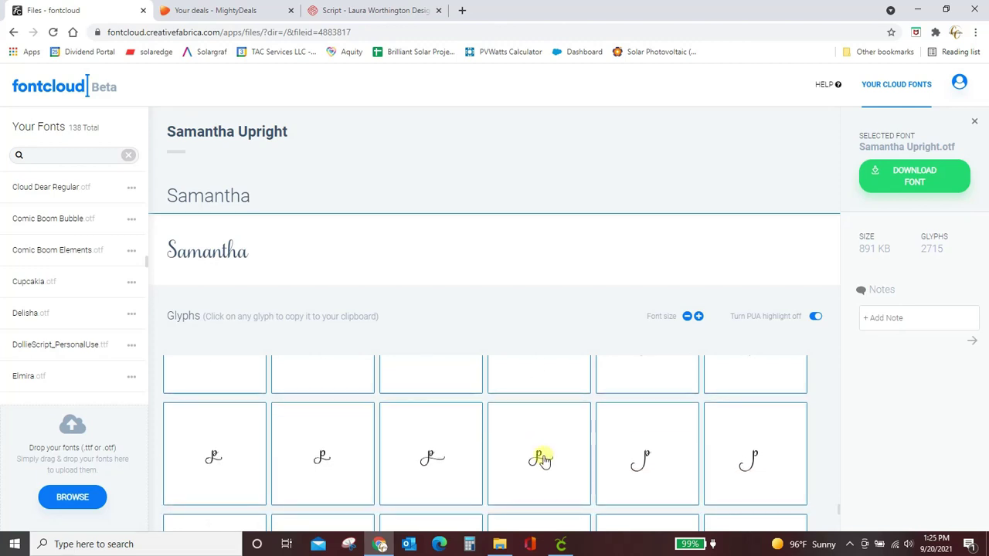
pyautogui.click(540, 459)
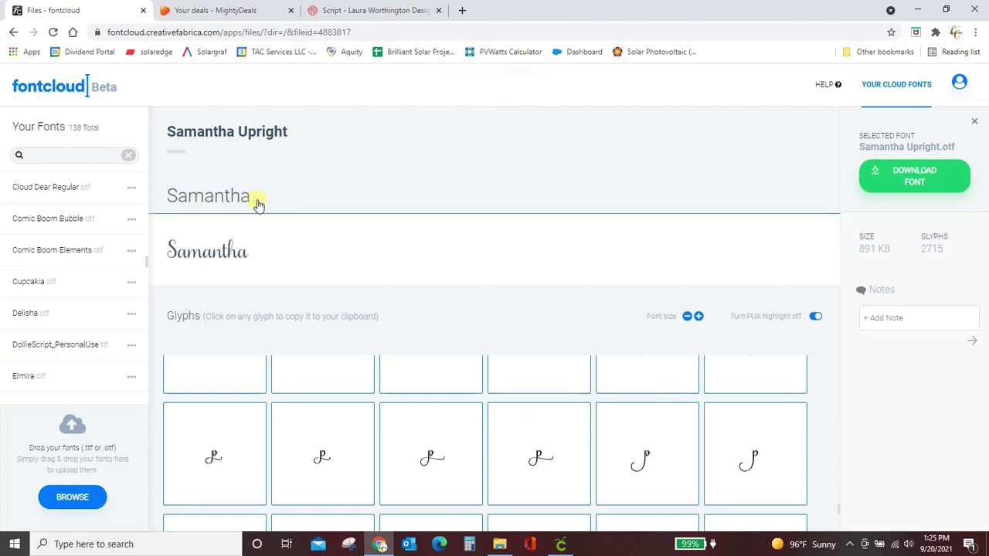
pyautogui.hotkey('ctrl', 'v')
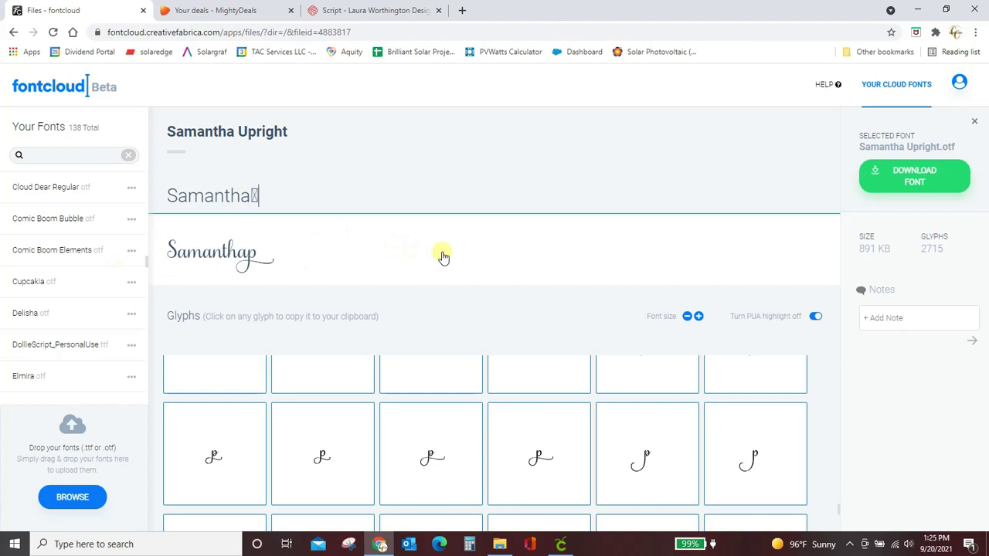
pyautogui.moveTo(311, 206); pyautogui.dragTo(149, 201)
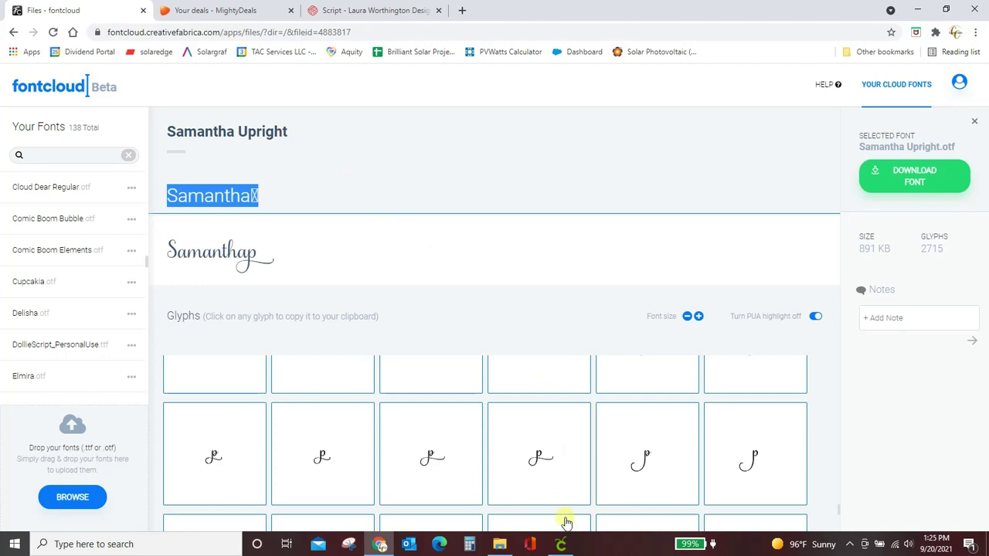
pyautogui.click(563, 543)
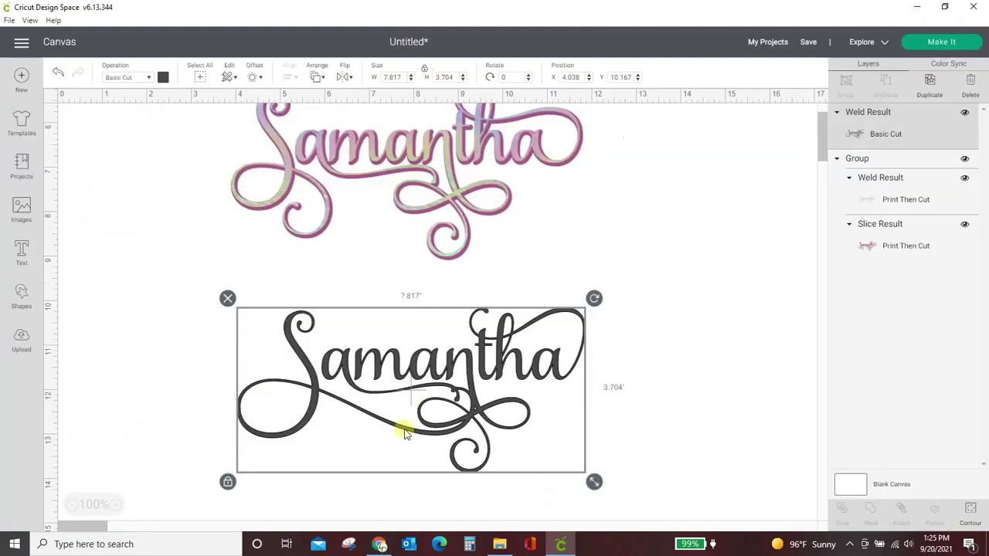
# Step: Add a new Samanthap text layer, about 4.488 × 1.411 in, below the other designs
pyautogui.scroll(-5, 404, 433)
pyautogui.click(22, 255)
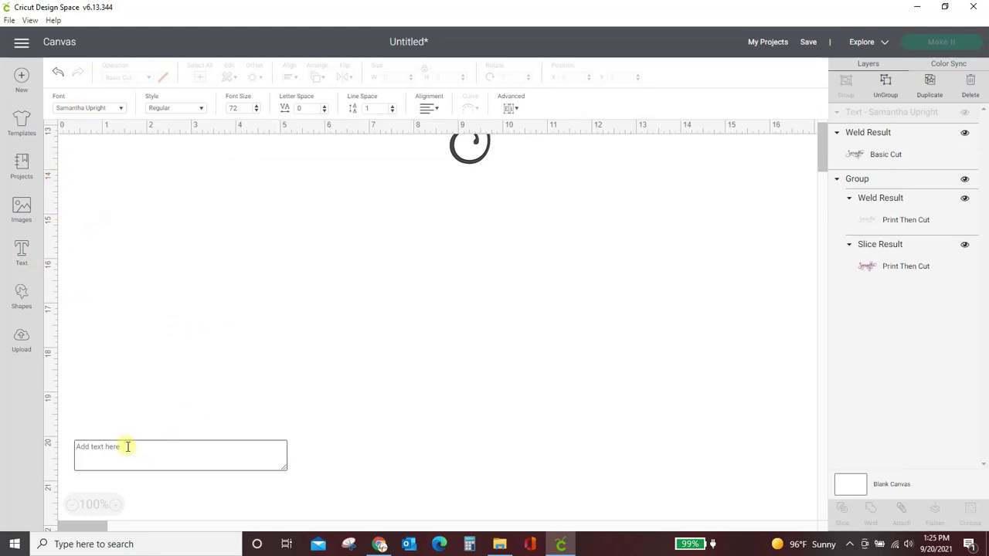
pyautogui.write('Samanthap')
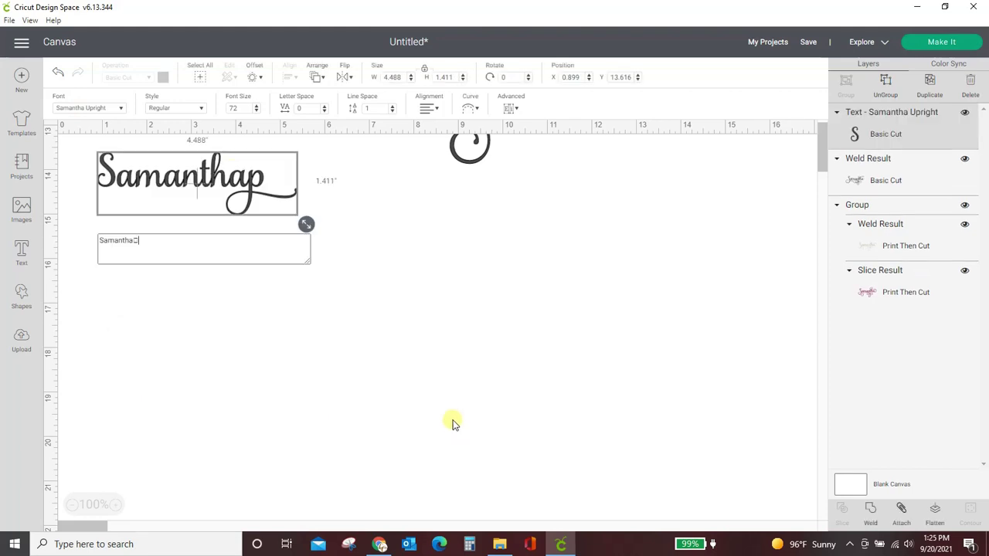
pyautogui.moveTo(225, 177); pyautogui.dragTo(406, 326)
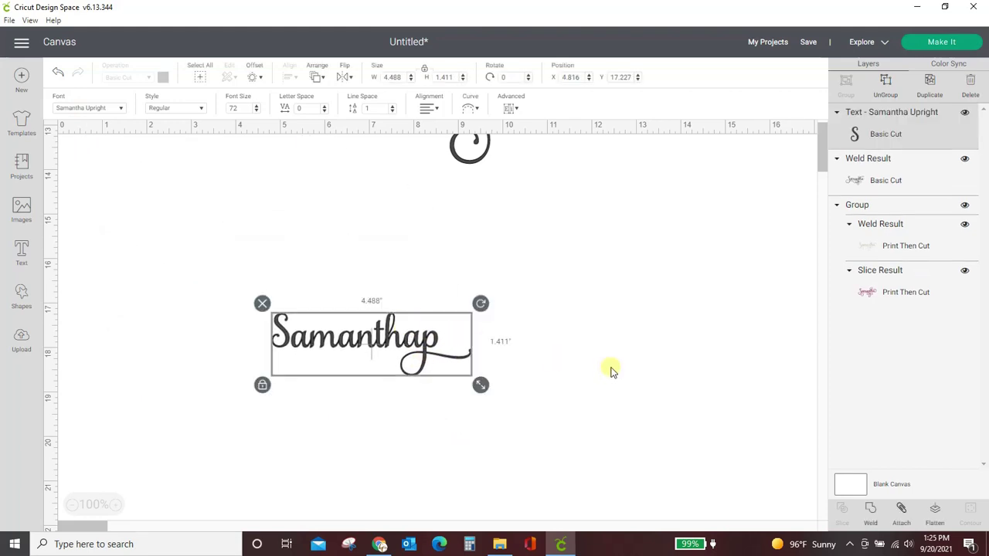
pyautogui.scroll(5, 611, 371)
pyautogui.scroll(3, 611, 371)
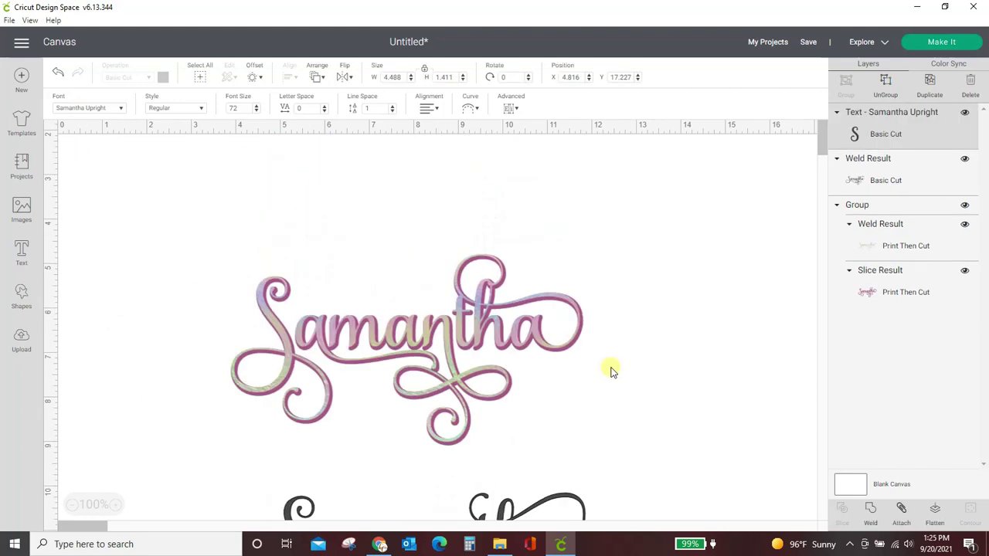
pyautogui.click(379, 544)
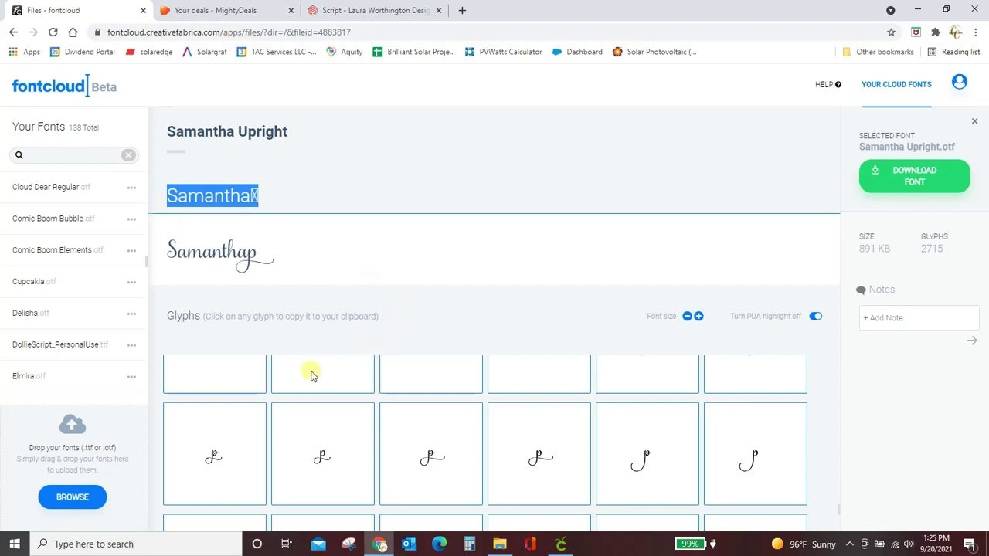
pyautogui.scroll(2, 324, 427)
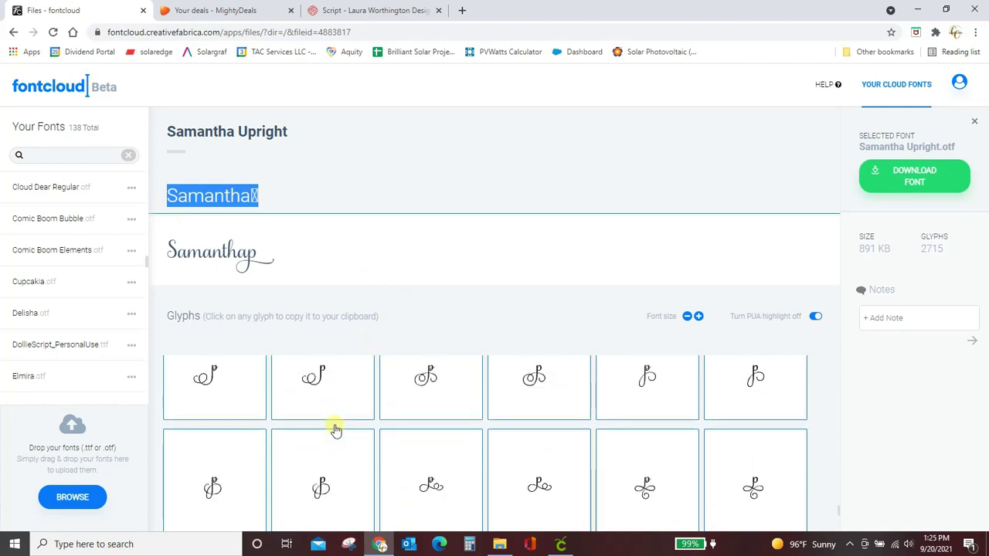
pyautogui.scroll(-2, 332, 429)
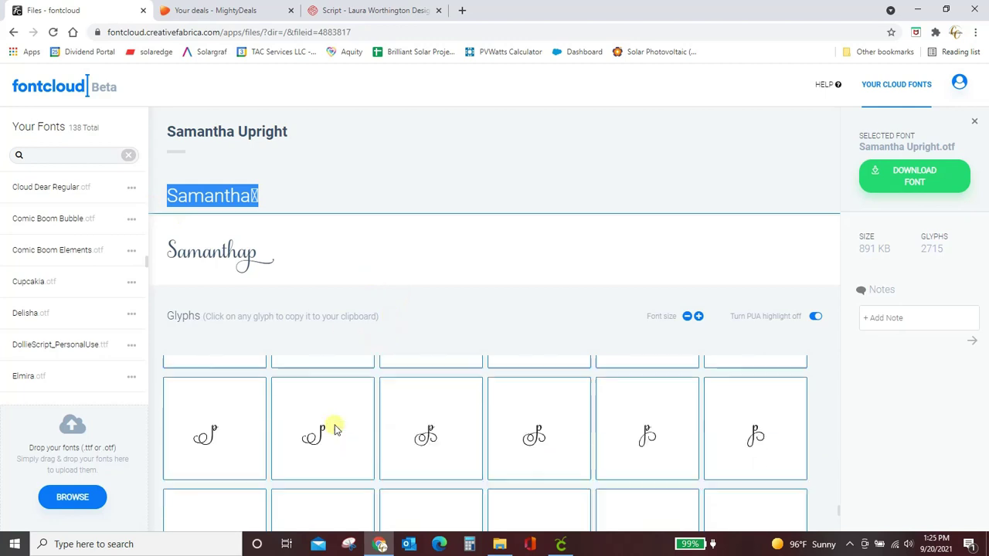
# Step: Show the MightyDeals cart holding the US$17 Samantha Script Font deal
pyautogui.click(209, 10)
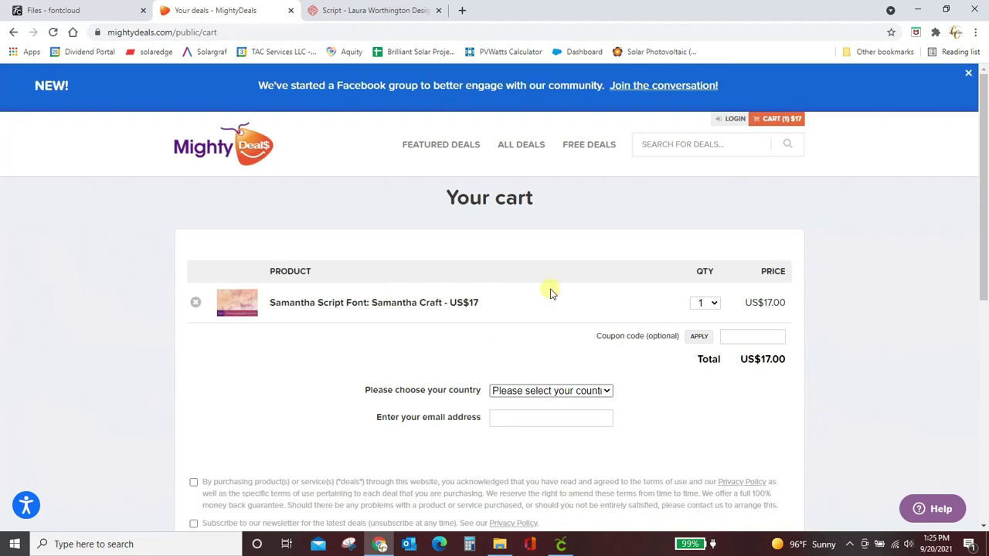